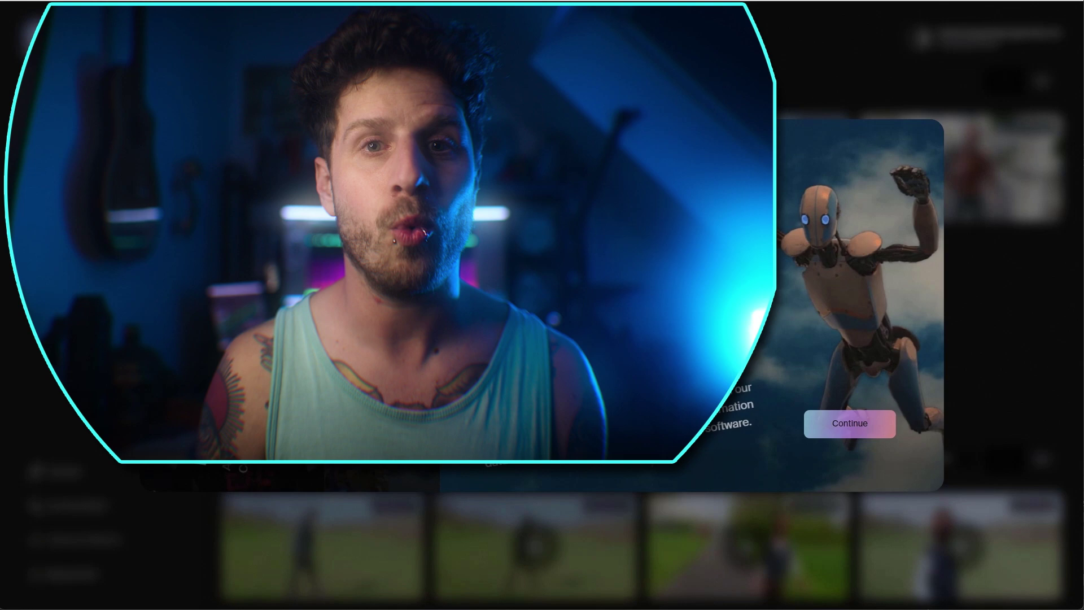
# Create a Live Action Easy project from the skatepark video and scan the frame for actors.
pyautogui.click(212, 318)
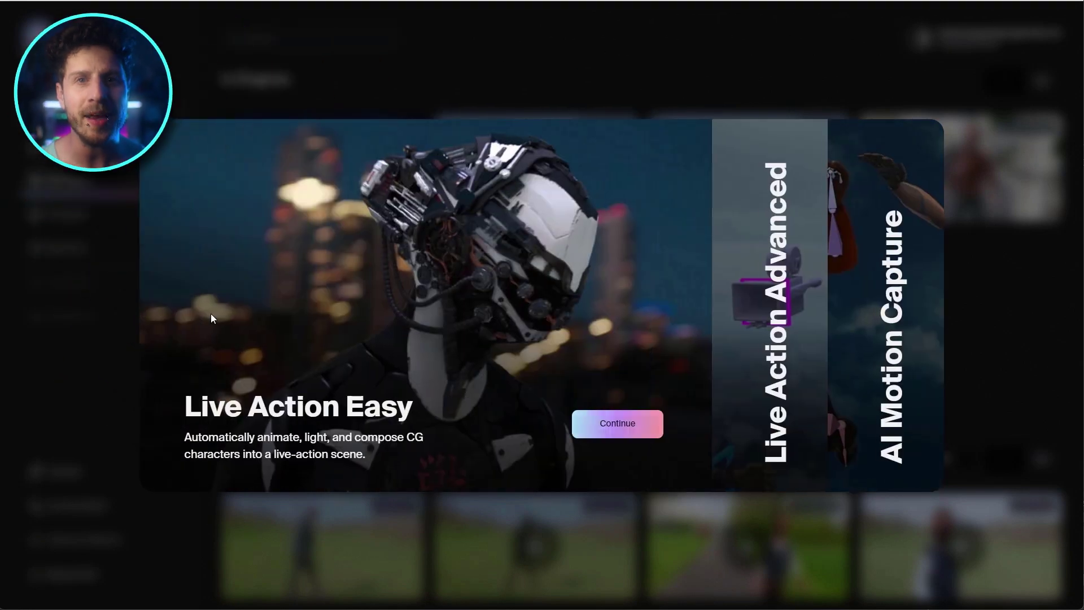
pyautogui.click(605, 432)
pyautogui.moveTo(97, 573); pyautogui.dragTo(485, 289)
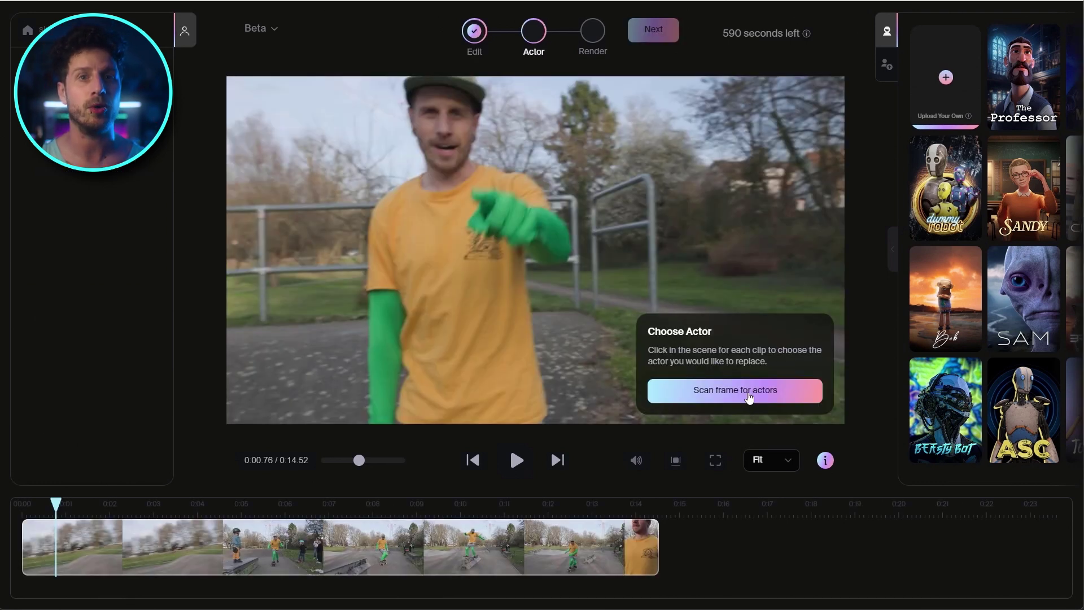
pyautogui.click(749, 395)
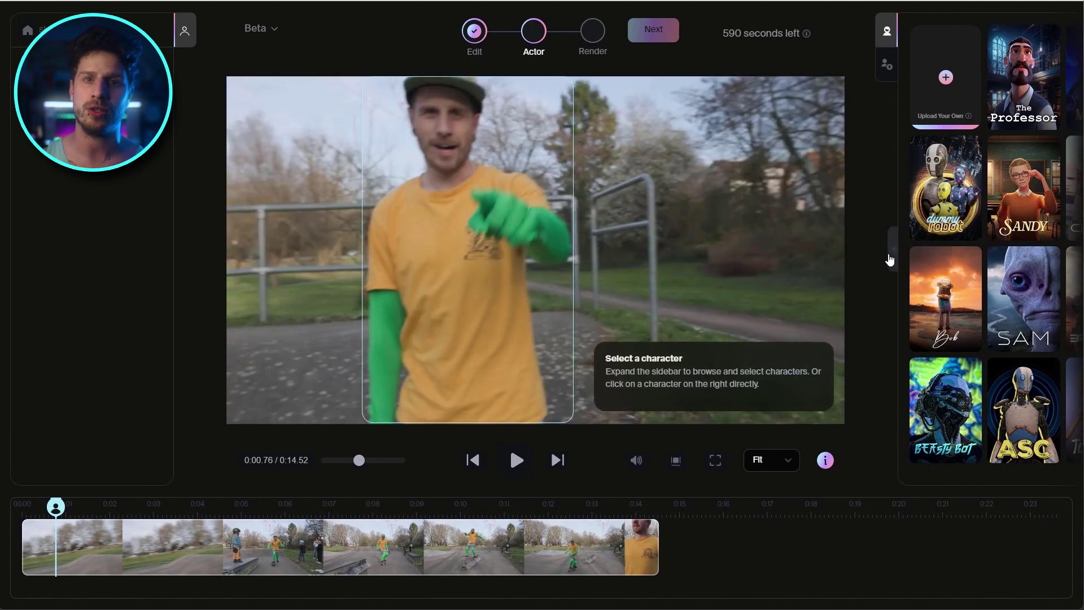
# Pick Brain Bot from the character library and assign it to the detected actor.
pyautogui.click(890, 254)
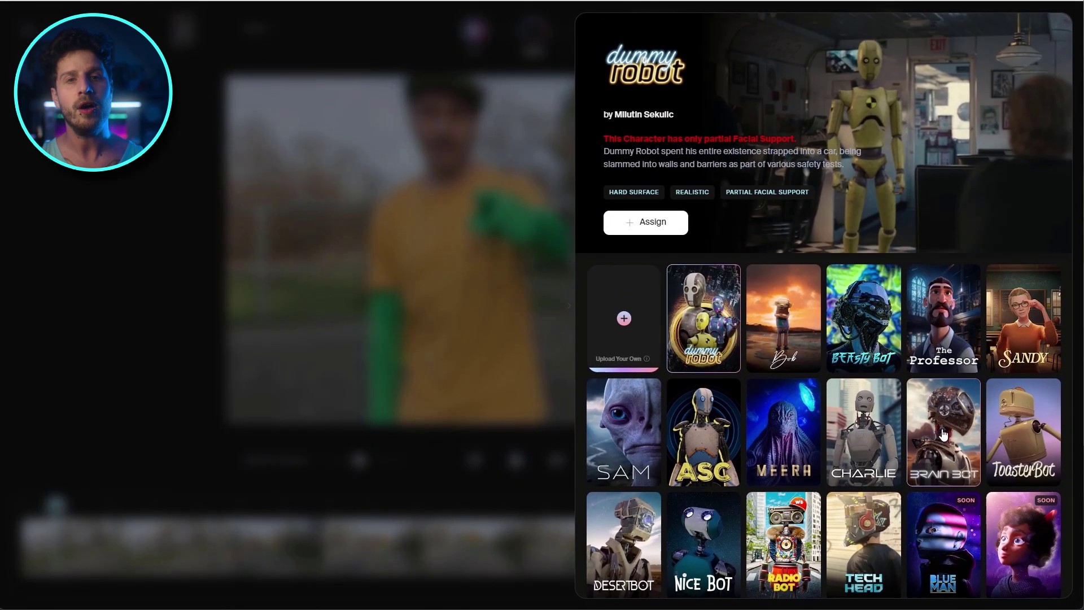
pyautogui.click(949, 443)
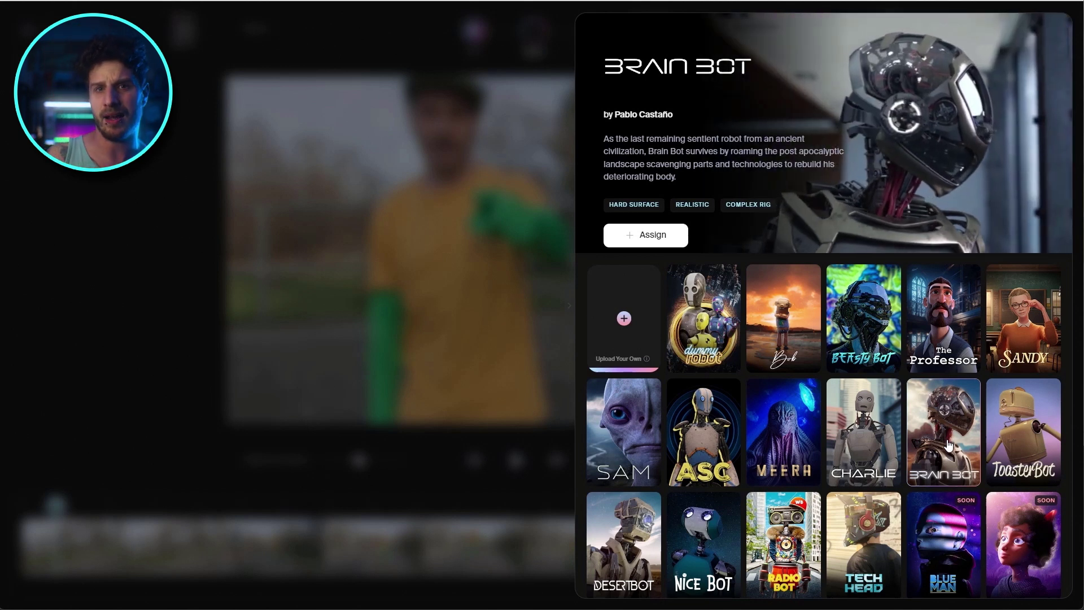
pyautogui.click(630, 237)
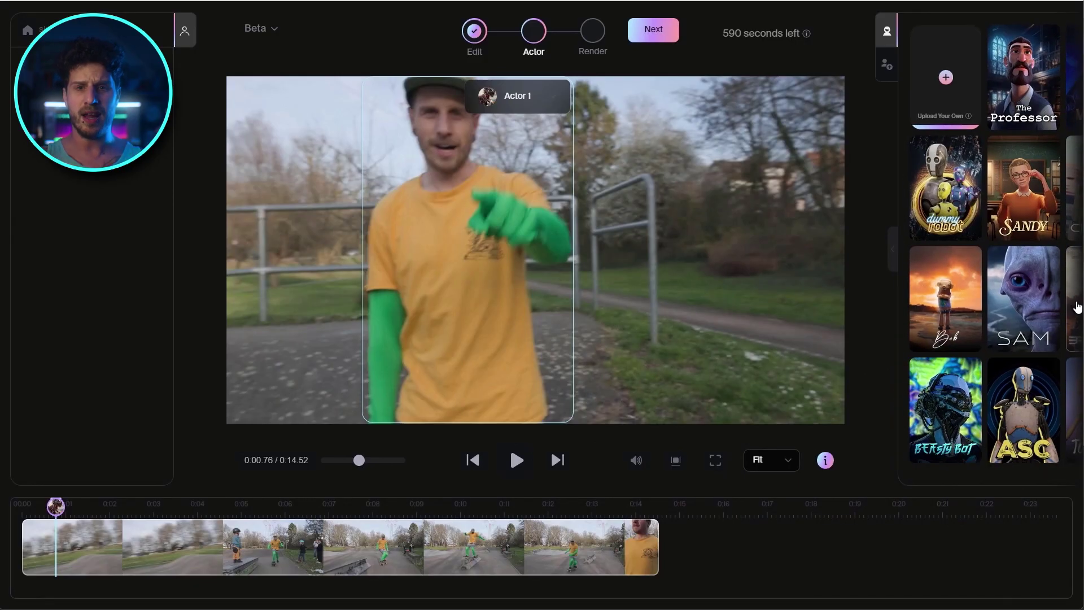
pyautogui.moveTo(1077, 307)
pyautogui.moveTo(1077, 306); pyautogui.dragTo(472, 243)
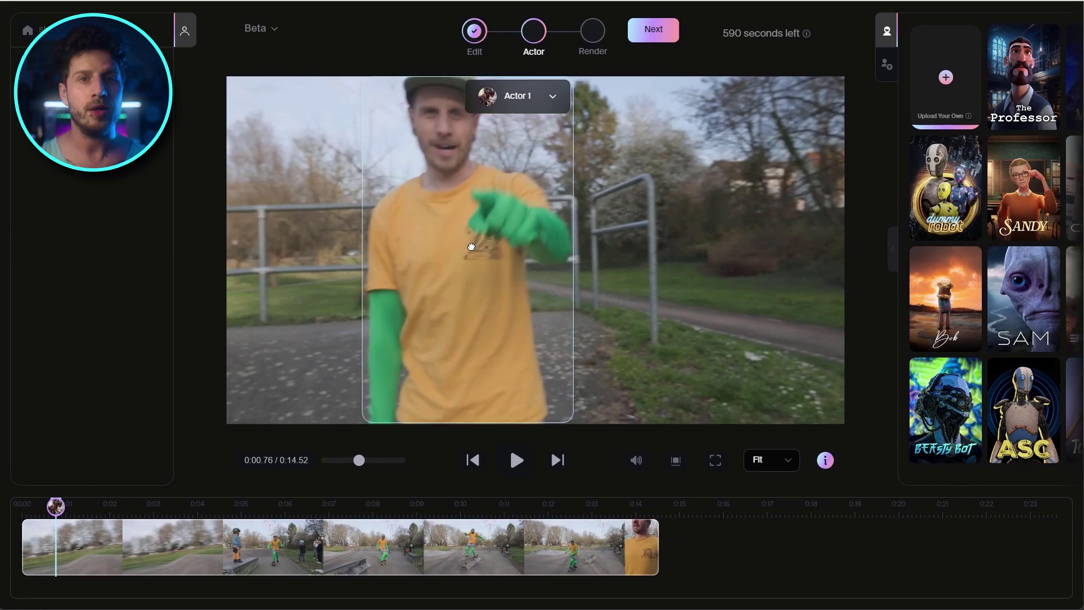
# Render skate_001 at 4K with Clean Plate and Blender Scene exports switched on.
pyautogui.click(651, 31)
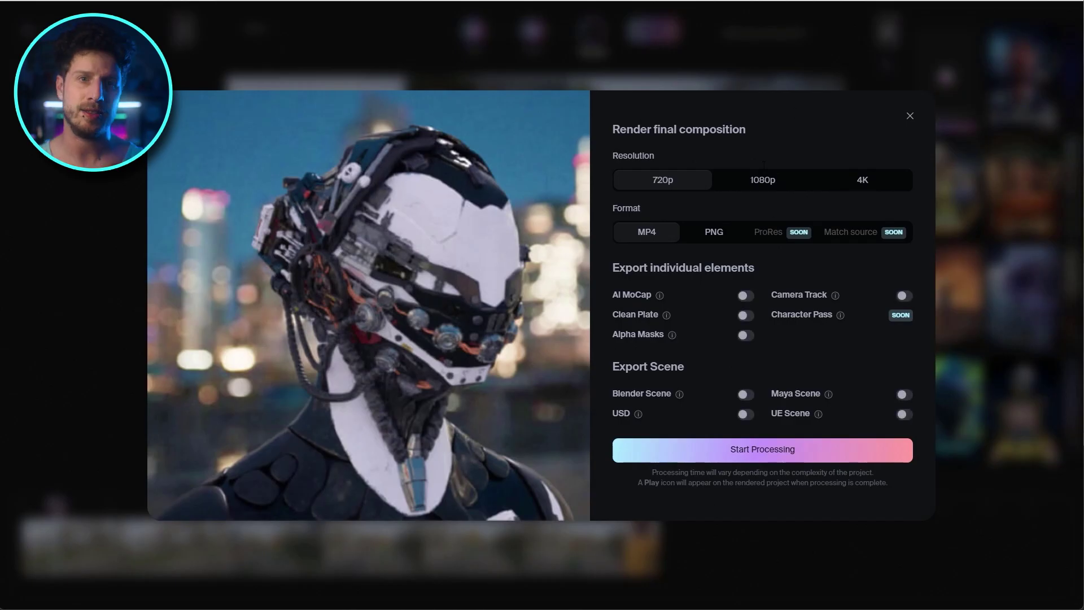
pyautogui.click(863, 181)
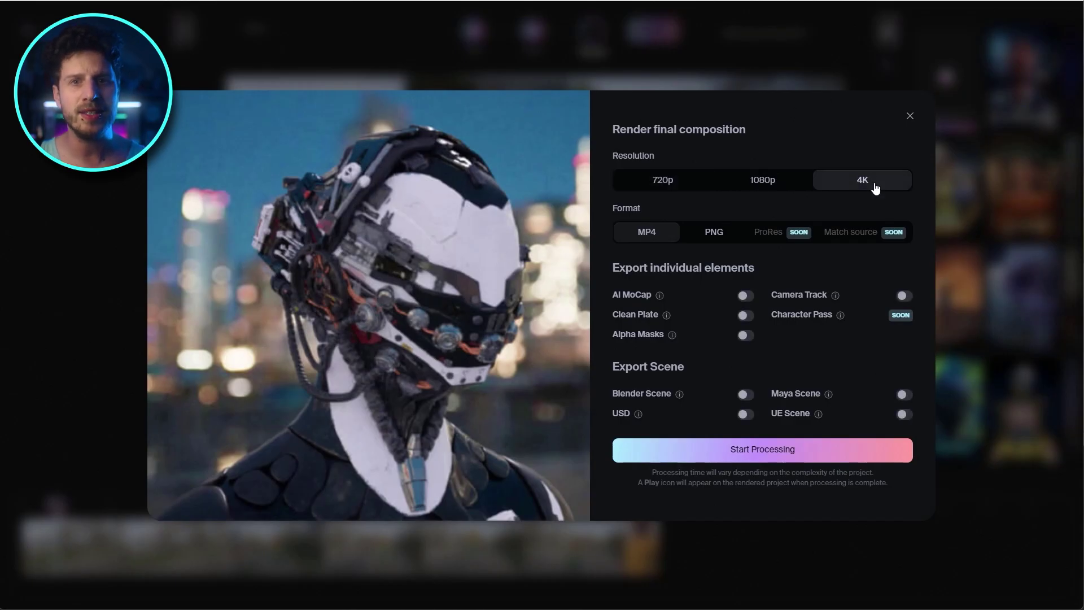
pyautogui.click(742, 316)
pyautogui.click(742, 395)
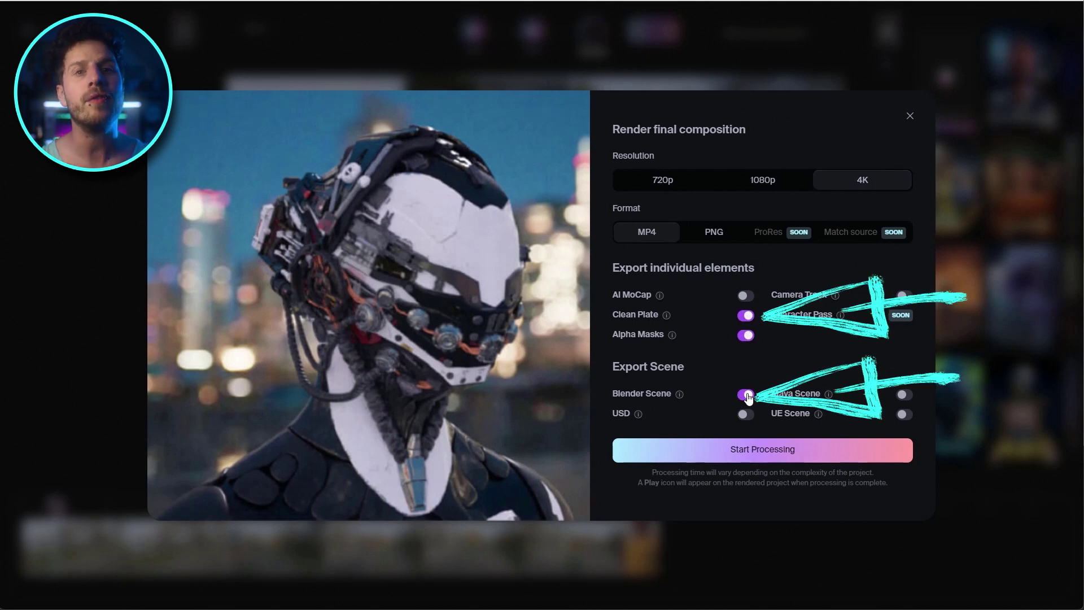
pyautogui.click(768, 452)
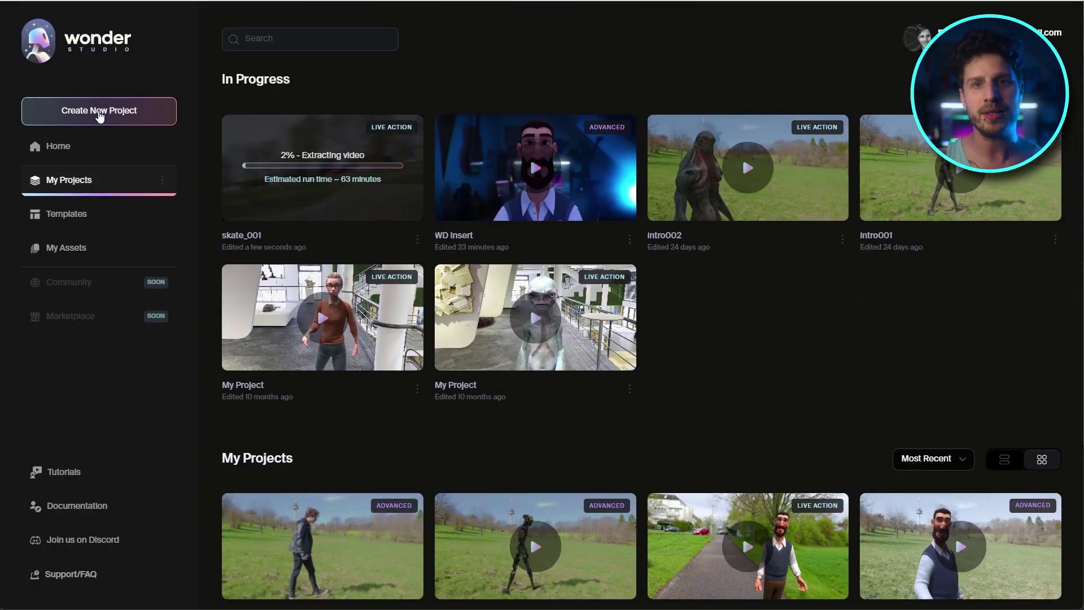
# Put Brain Bot on Actor 1 in intro002 and set Shot Type and Motion Type to Medium.
pyautogui.click(98, 111)
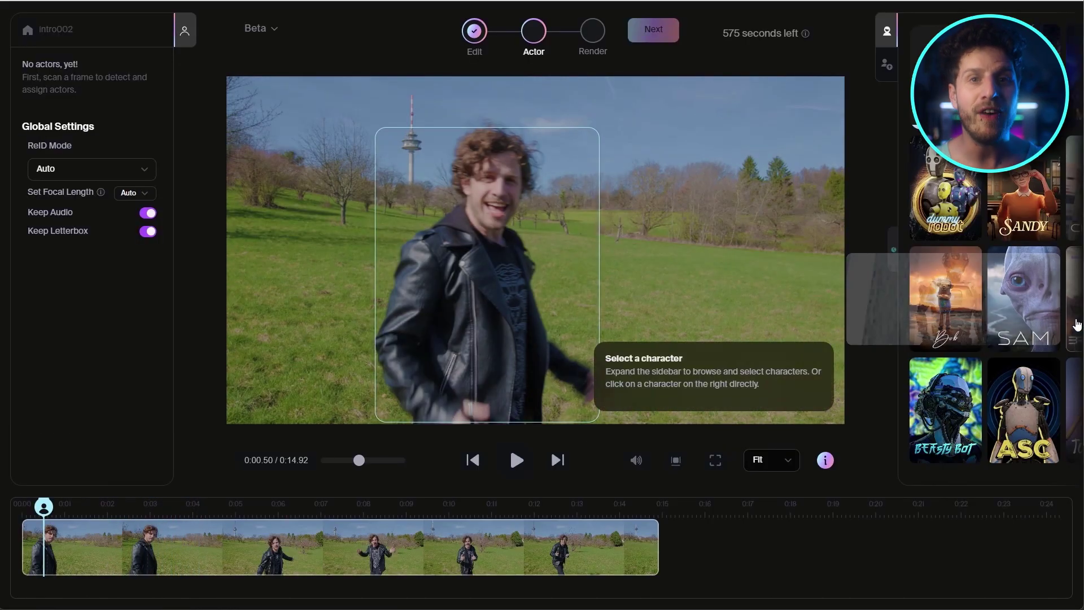
pyautogui.moveTo(1077, 324); pyautogui.dragTo(483, 265)
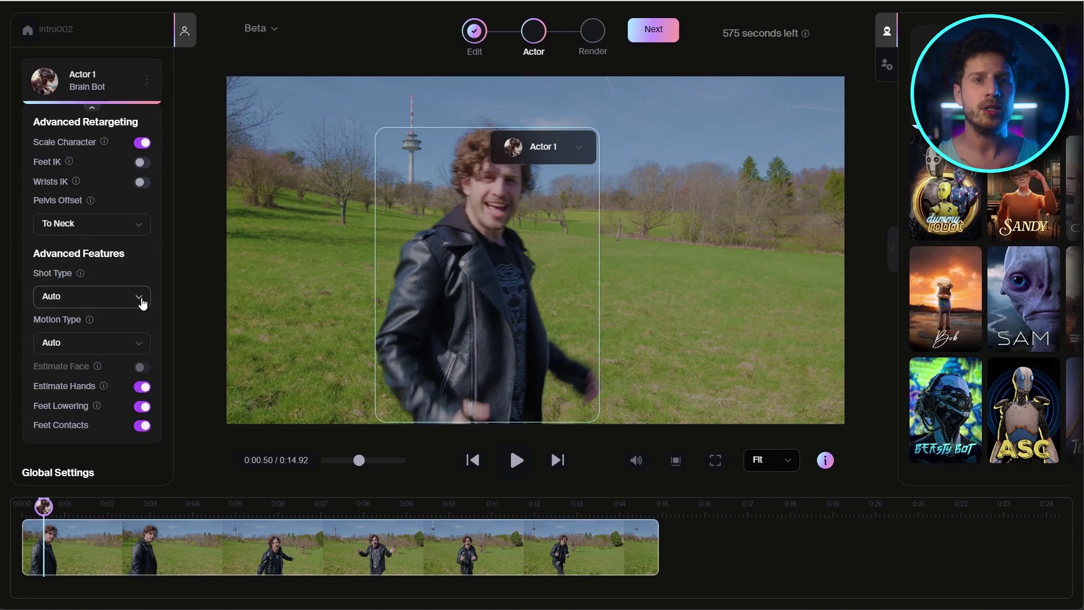
pyautogui.click(91, 359)
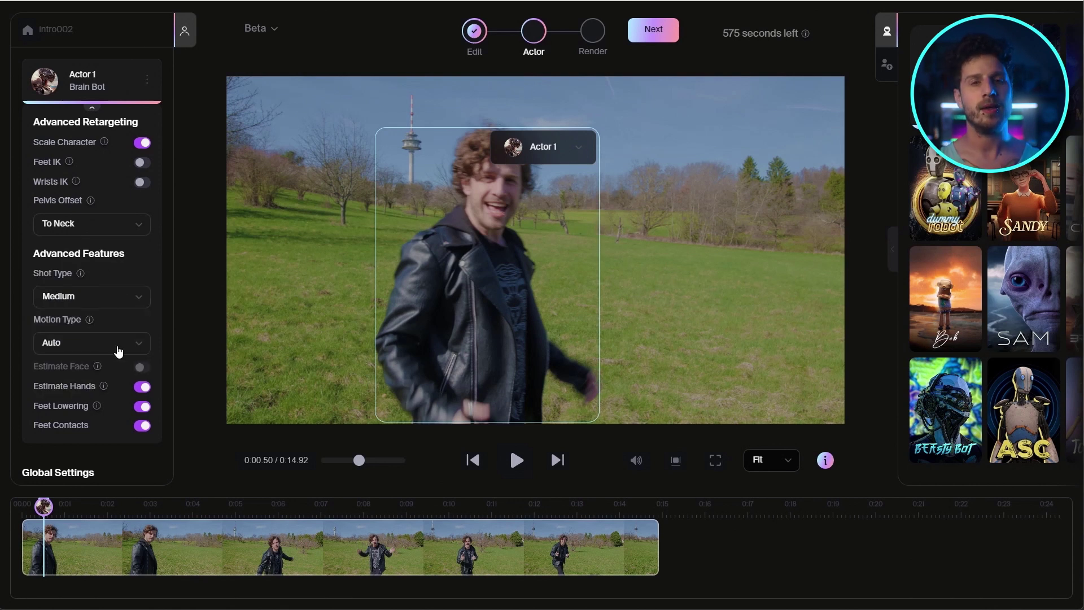
pyautogui.click(141, 352)
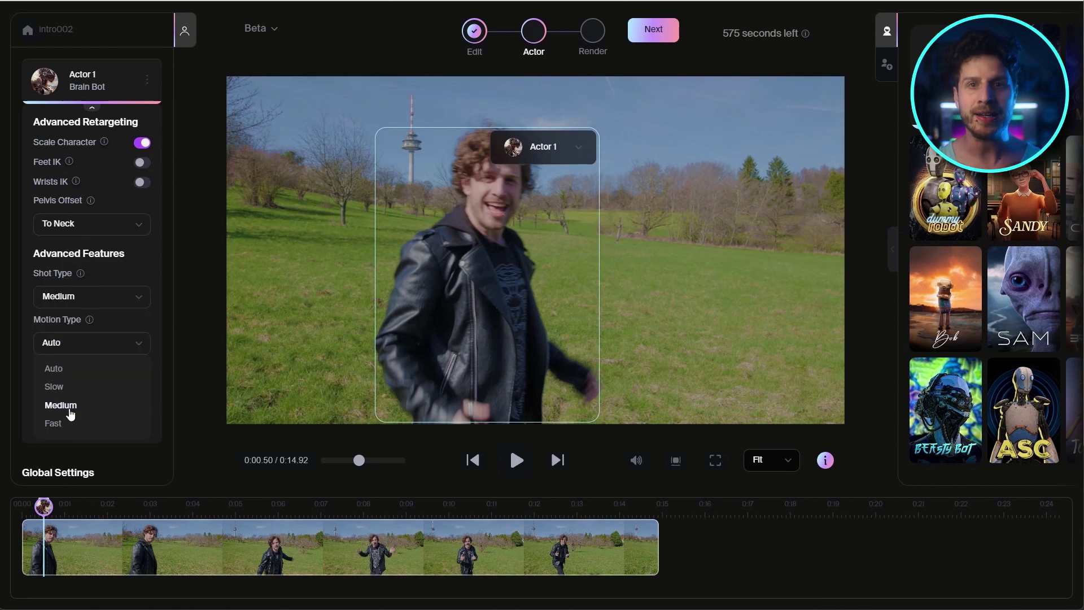
pyautogui.click(60, 405)
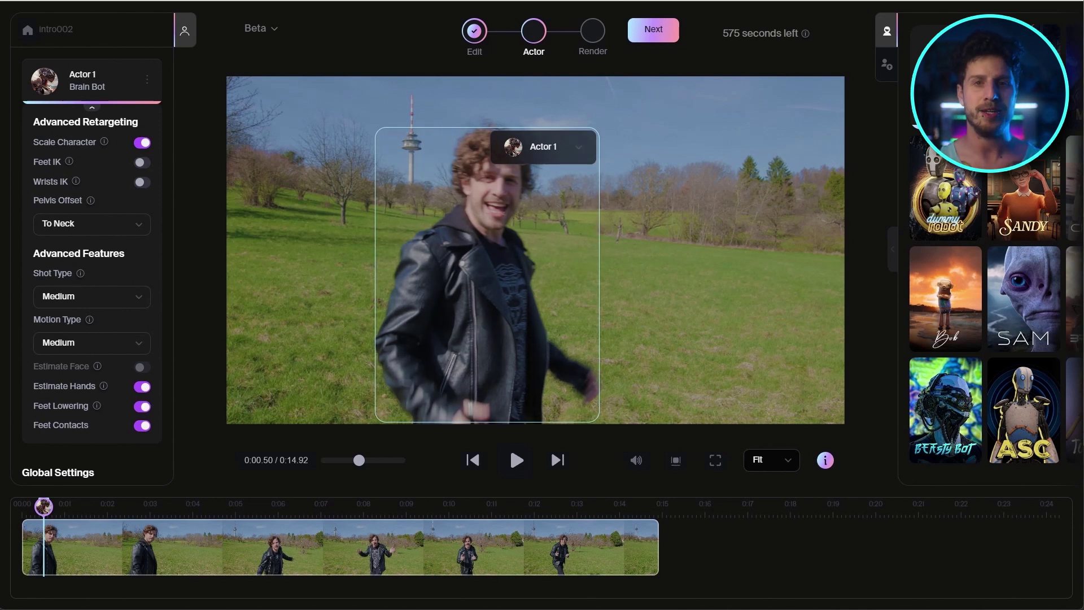
# Choose 4K as the final composition resolution for the intro project.
pyautogui.click(665, 33)
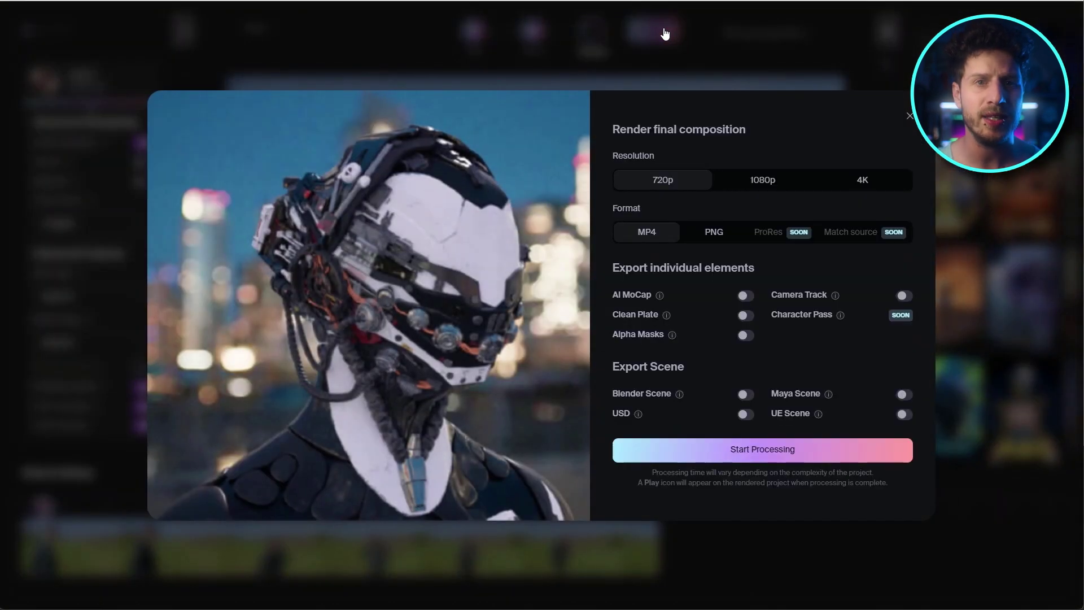
pyautogui.click(870, 186)
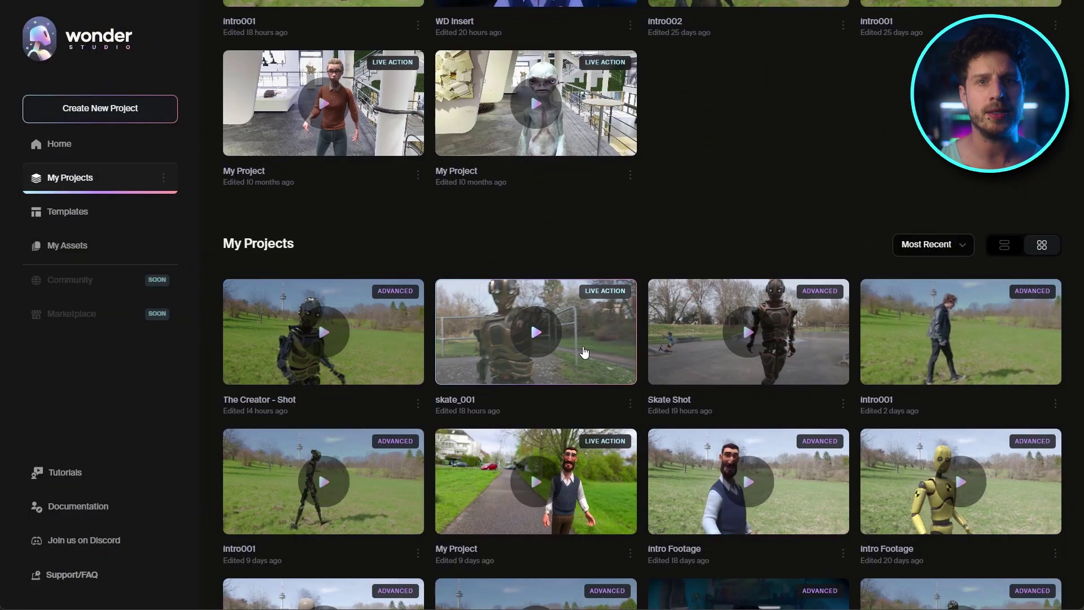
# Open skate_001, download its clean plate, and bring up the scene export formats.
pyautogui.click(585, 352)
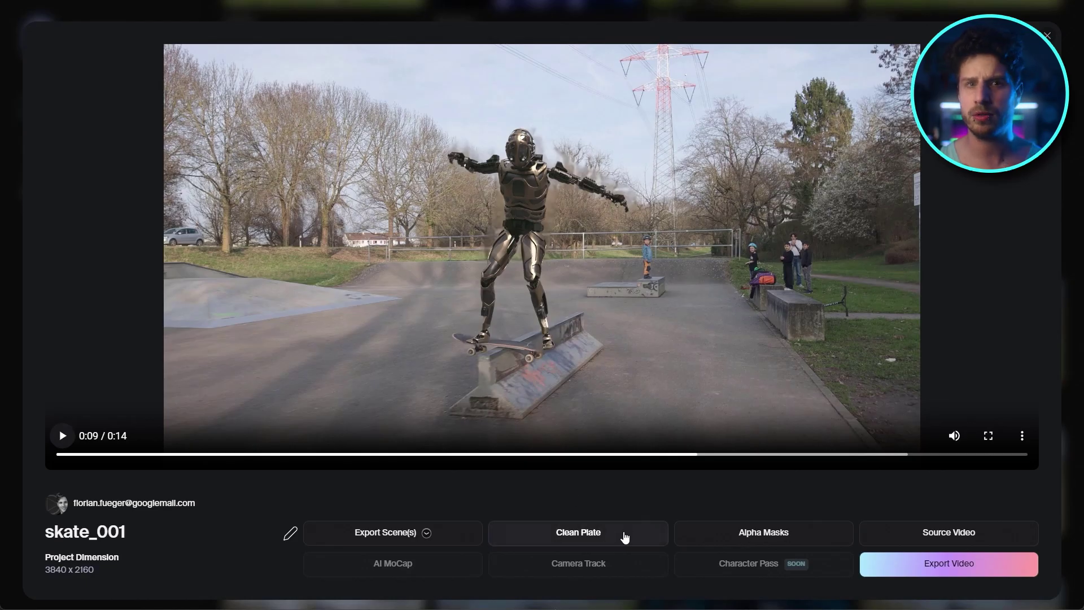
pyautogui.click(625, 537)
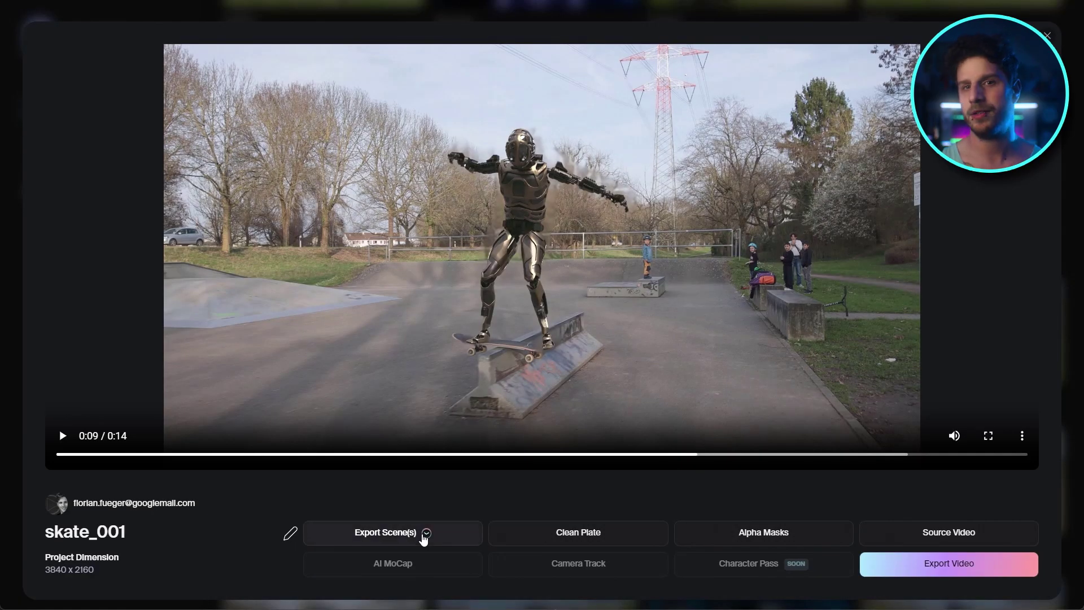
pyautogui.click(424, 538)
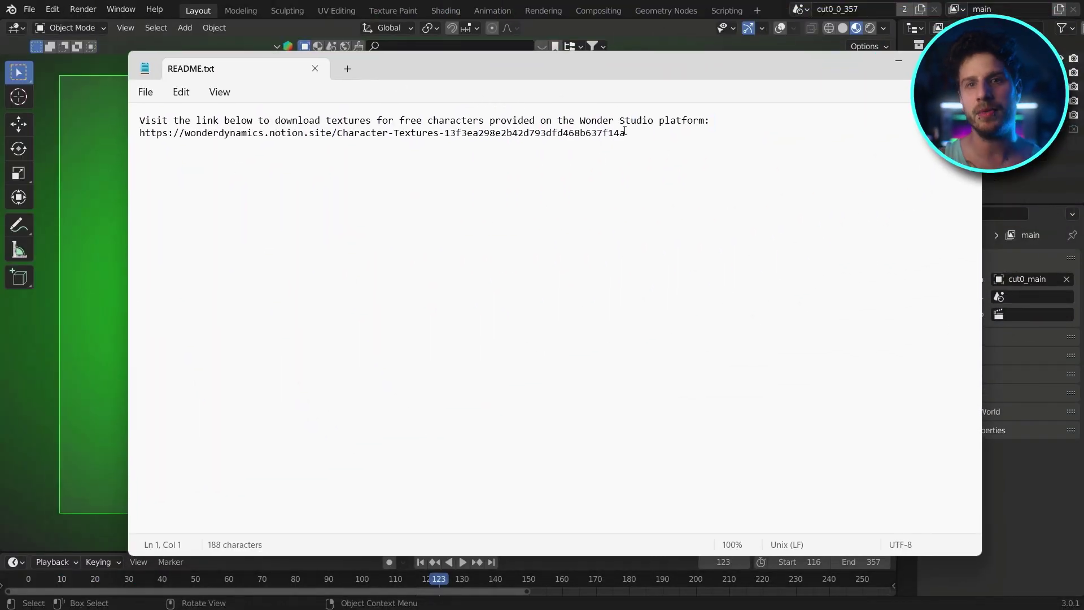
# Select the texture download link in the README.
pyautogui.moveTo(461, 131); pyautogui.dragTo(139, 133)
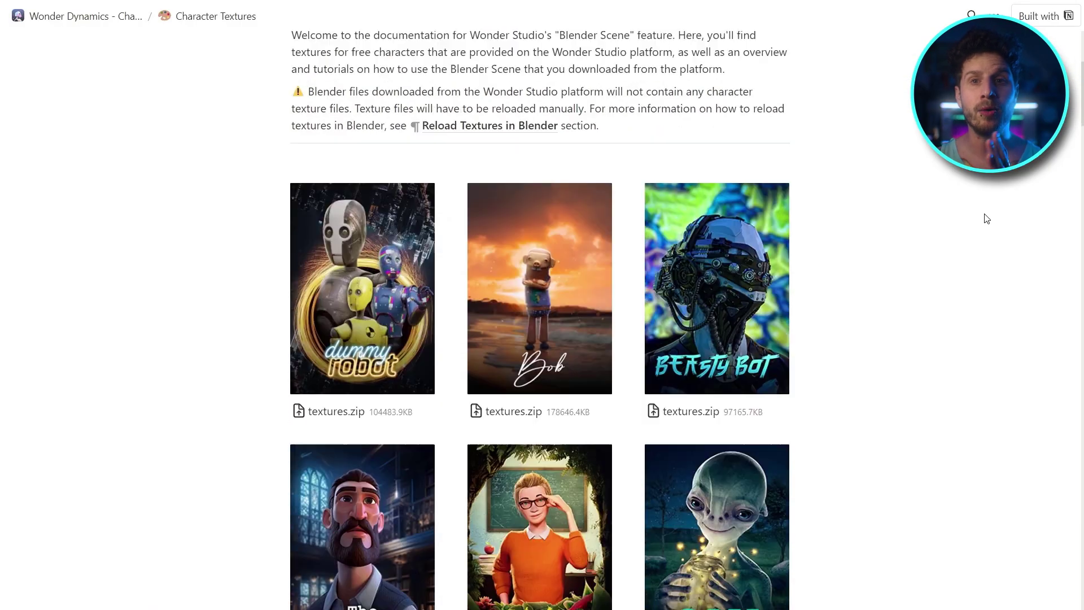
pyautogui.scroll(-10, 986, 218)
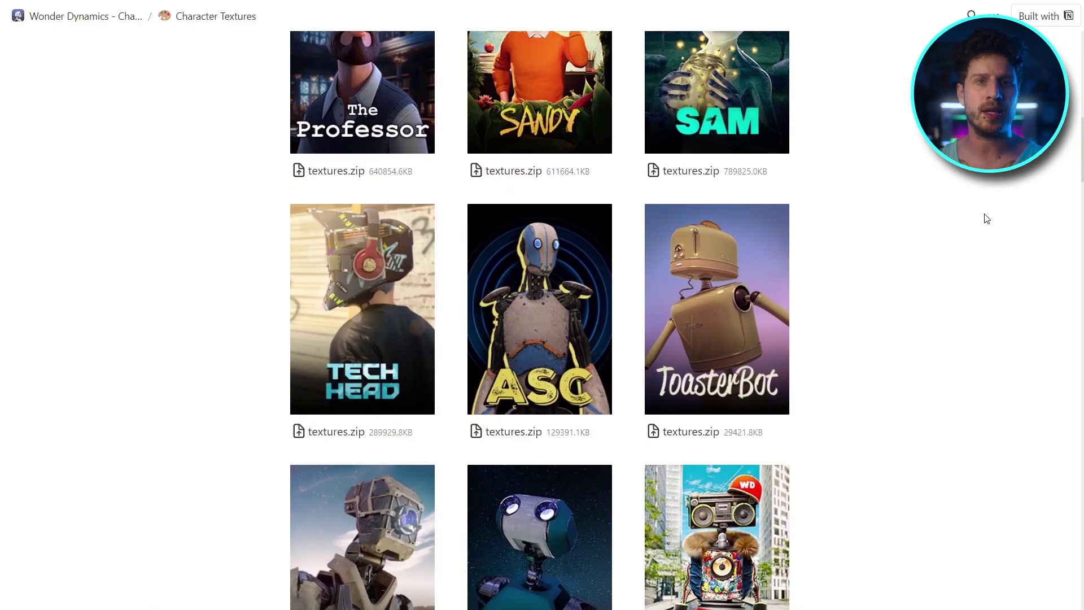
pyautogui.scroll(-5, 915, 392)
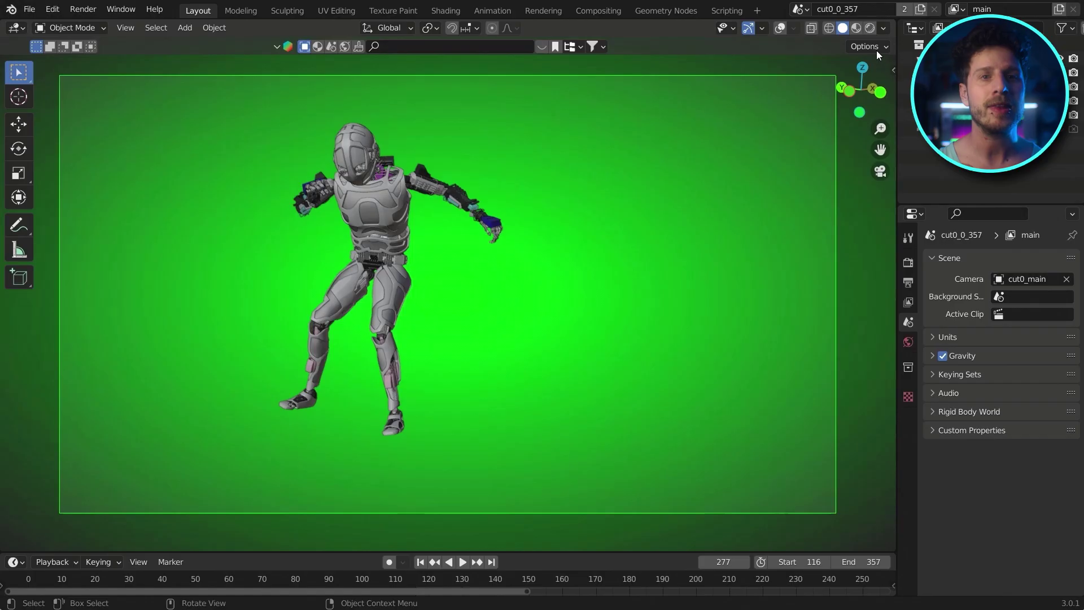
# Relink the robot's missing textures with Find Missing Files on the textures folder.
pyautogui.click(30, 10)
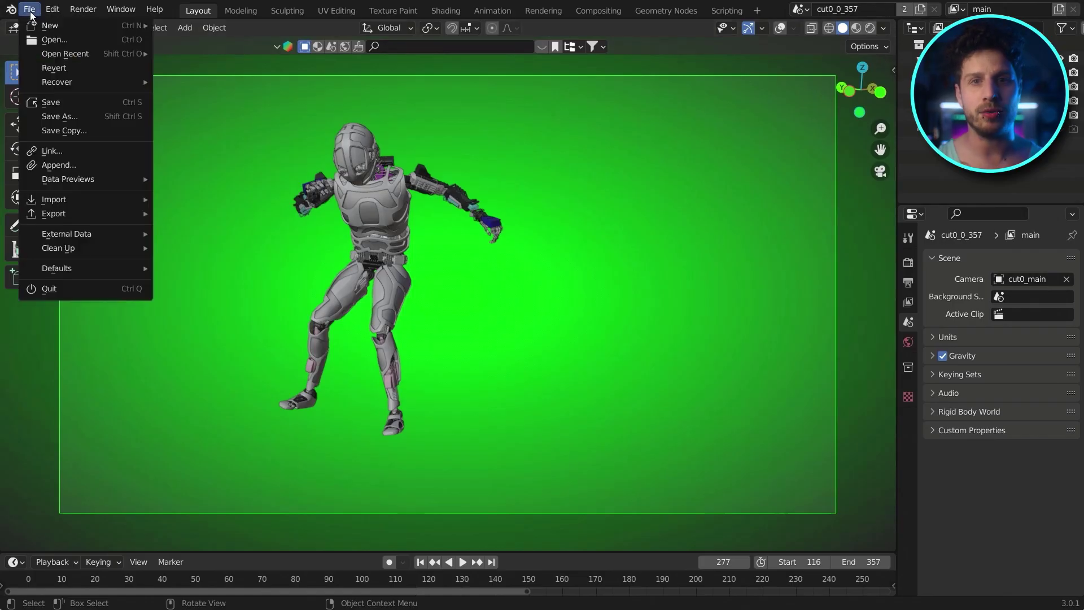
pyautogui.moveTo(75, 236)
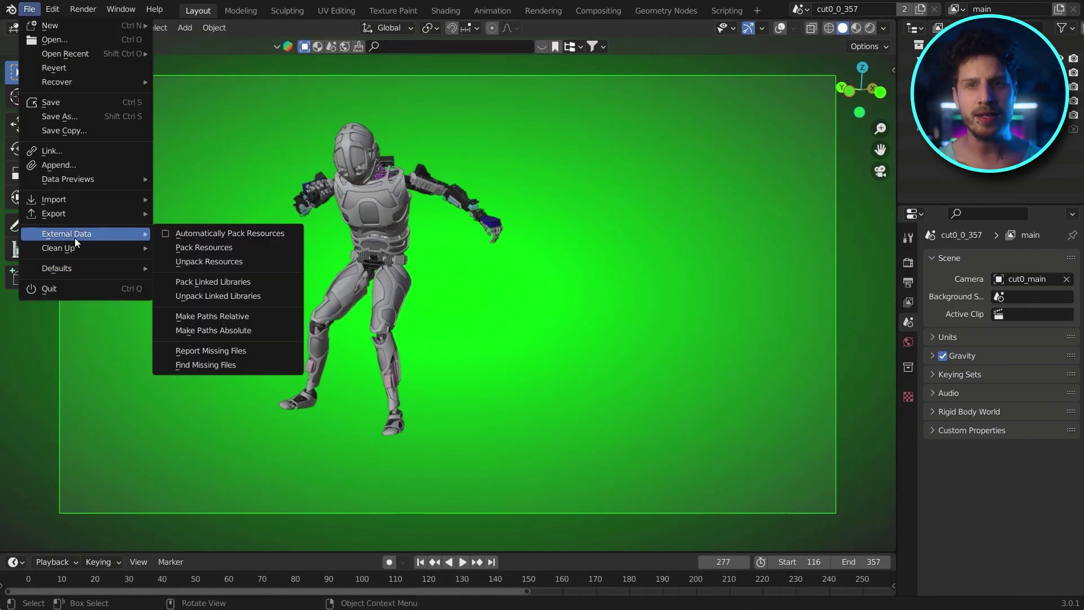
pyautogui.click(213, 365)
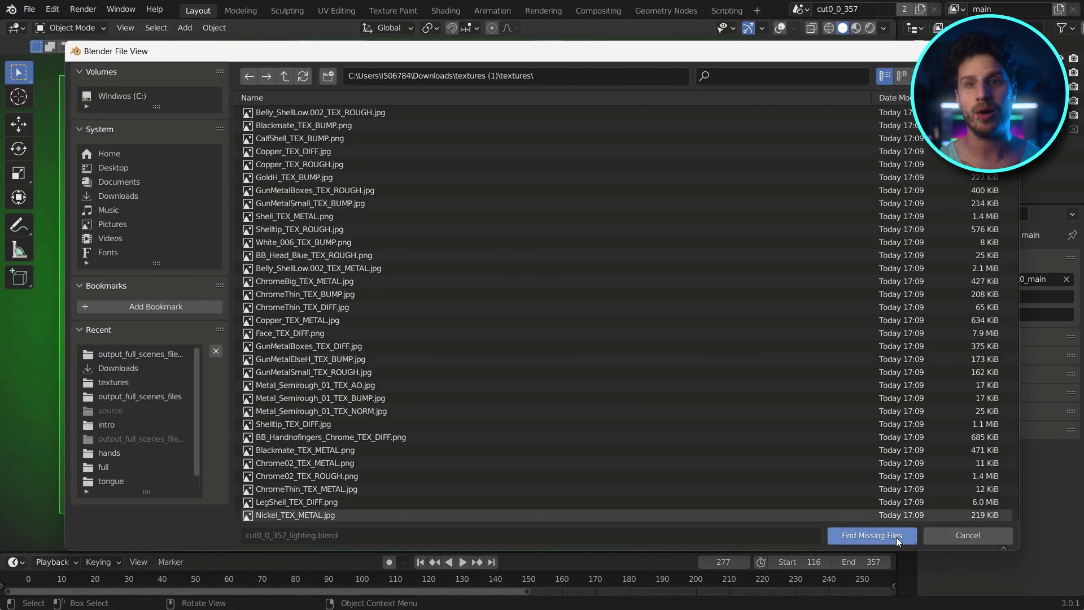
pyautogui.click(896, 537)
pyautogui.click(465, 563)
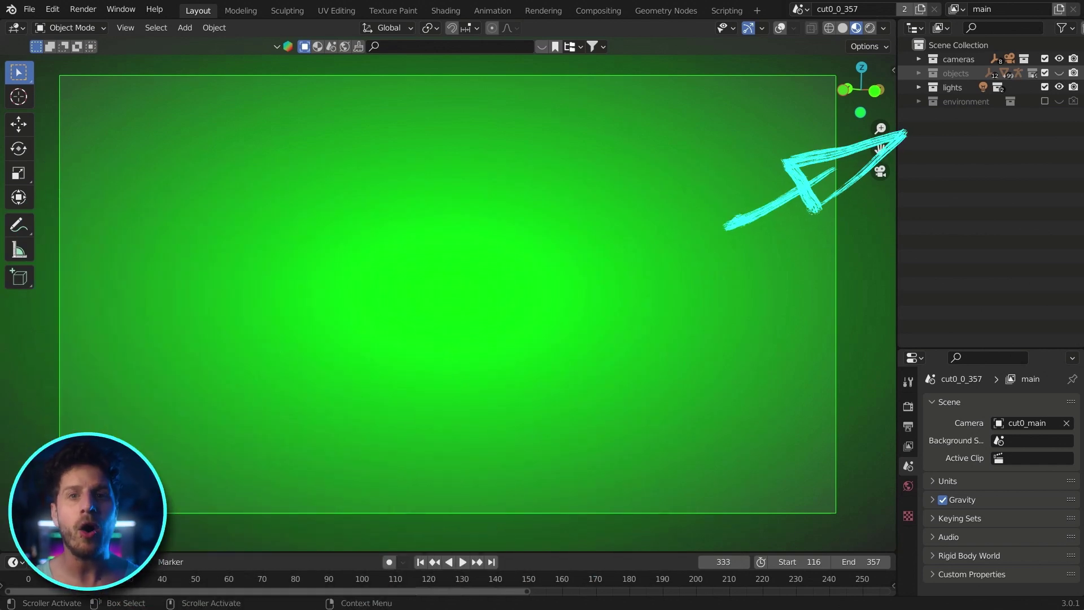
# Show the objects collection and toggle Head and Brain visibility, viewing the brain close up.
pyautogui.click(1059, 73)
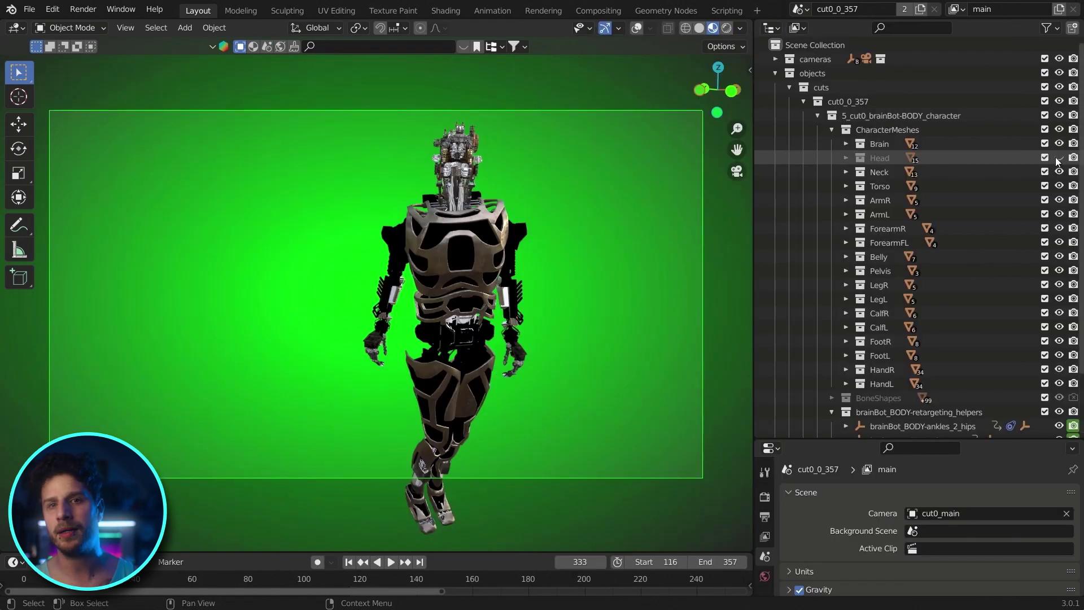
pyautogui.click(1059, 158)
pyautogui.click(1059, 144)
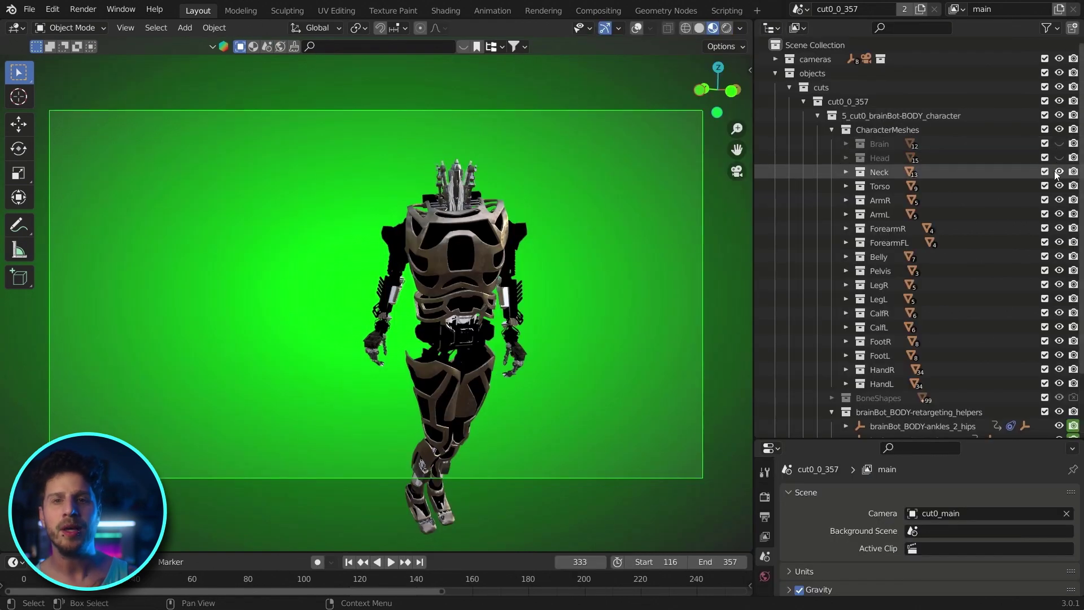
pyautogui.click(1059, 158)
pyautogui.click(1059, 144)
pyautogui.click(1059, 158)
pyautogui.moveTo(463, 136); pyautogui.dragTo(544, 260)
pyautogui.scroll(5, 621, 271)
pyautogui.moveTo(682, 289); pyautogui.dragTo(246, 196)
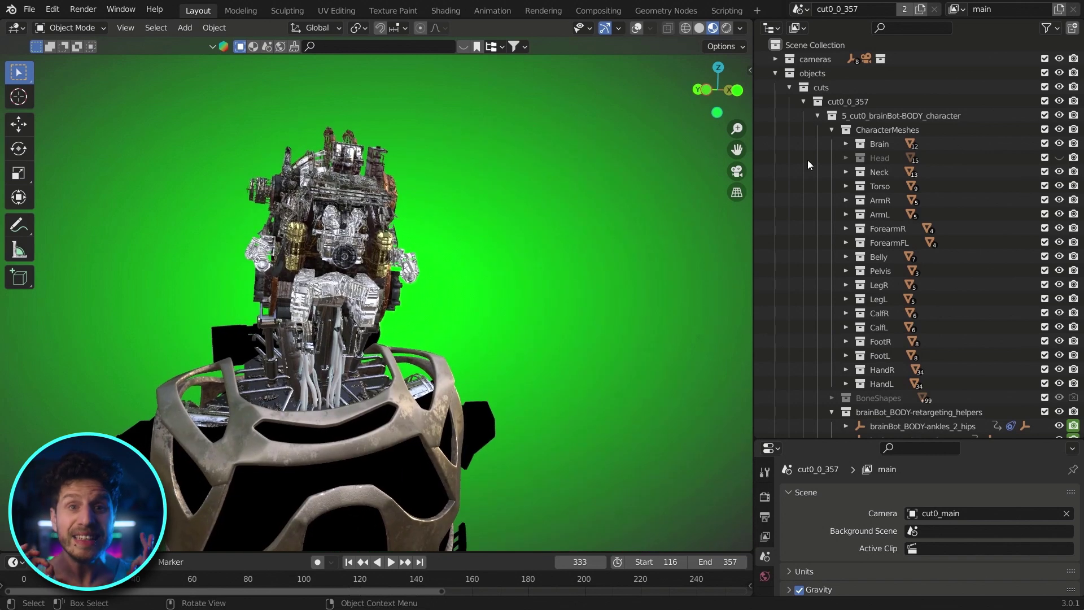
# Inspect the Brain collection's meshes and hide ChromeElse.
pyautogui.click(1058, 143)
pyautogui.click(1058, 143)
pyautogui.click(845, 143)
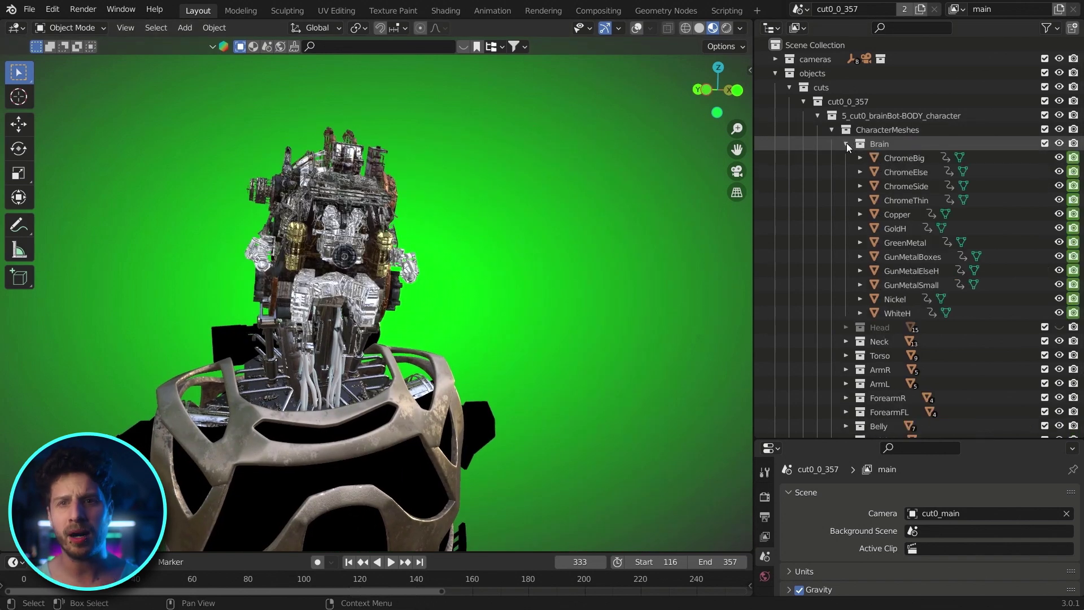
pyautogui.click(1059, 158)
pyautogui.click(1059, 158)
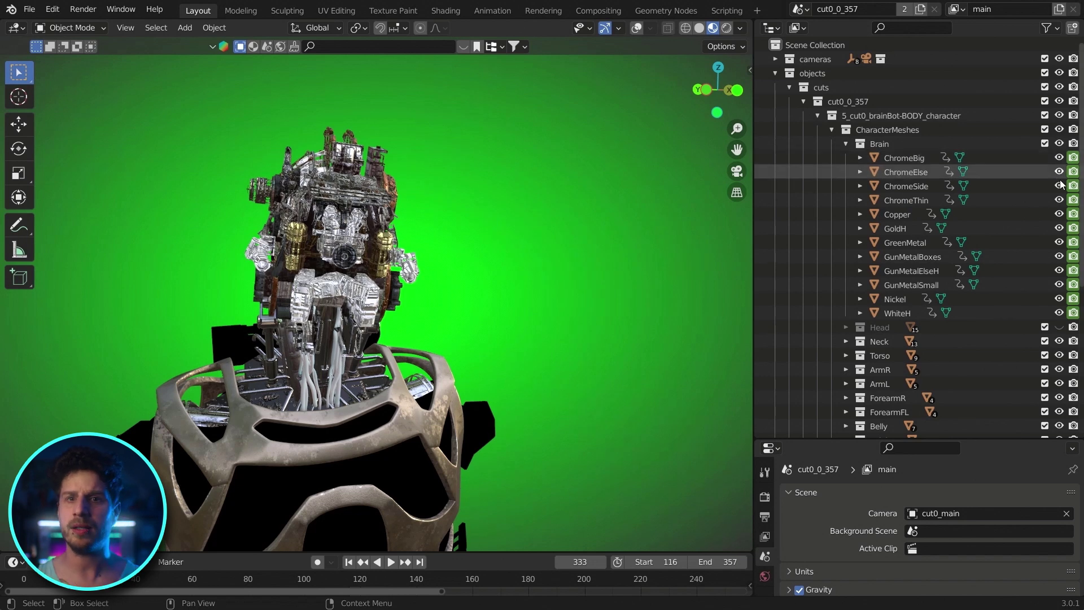
pyautogui.click(1060, 172)
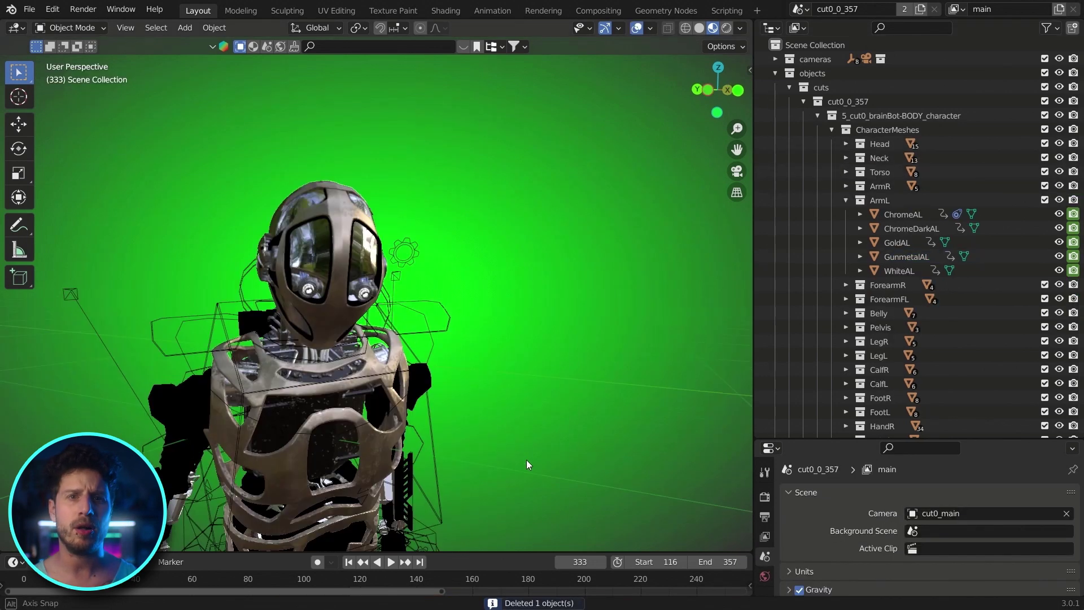
# Delete Body_Cover and the gunmetal body parts from the robot.
pyautogui.click(526, 460)
pyautogui.press('Delete')
pyautogui.scroll(3, 527, 480)
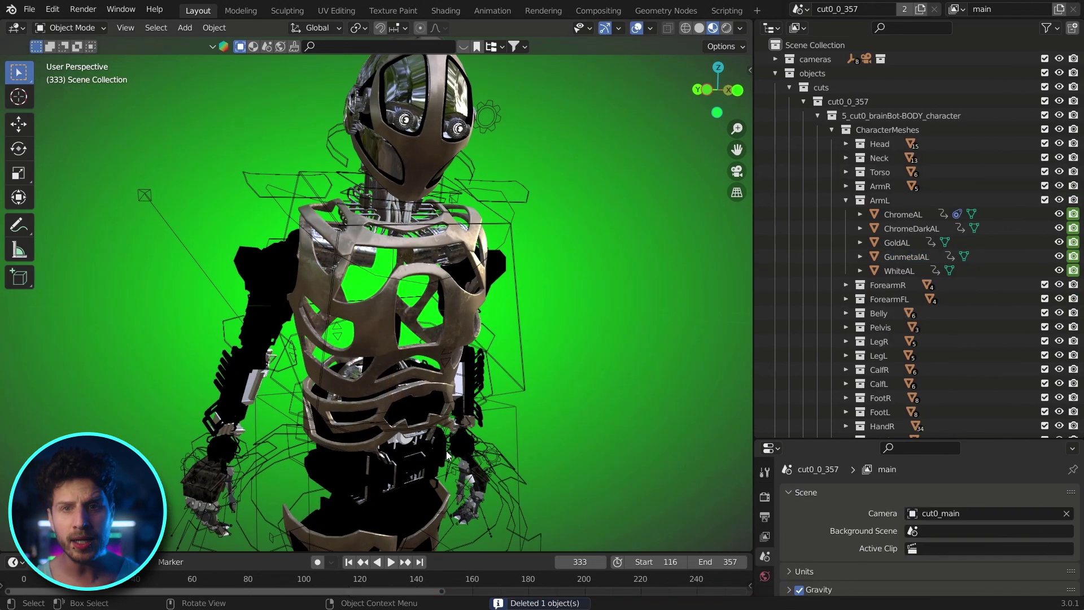
pyautogui.click(414, 427)
pyautogui.press('Delete')
pyautogui.click(374, 496)
pyautogui.press('Delete')
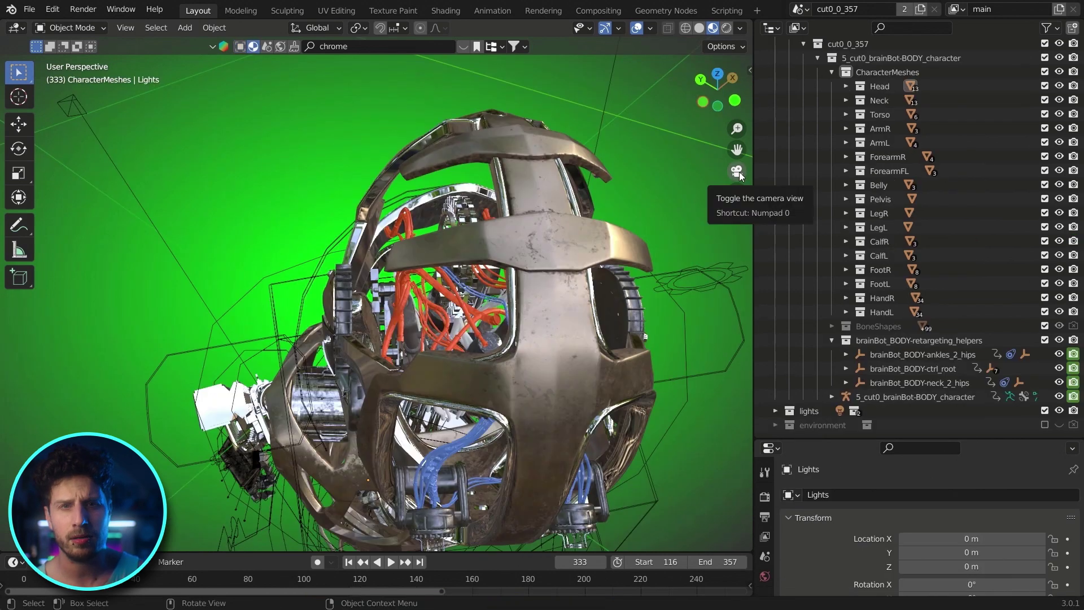
# Switch to the camera view and enlarge the properties area.
pyautogui.click(736, 172)
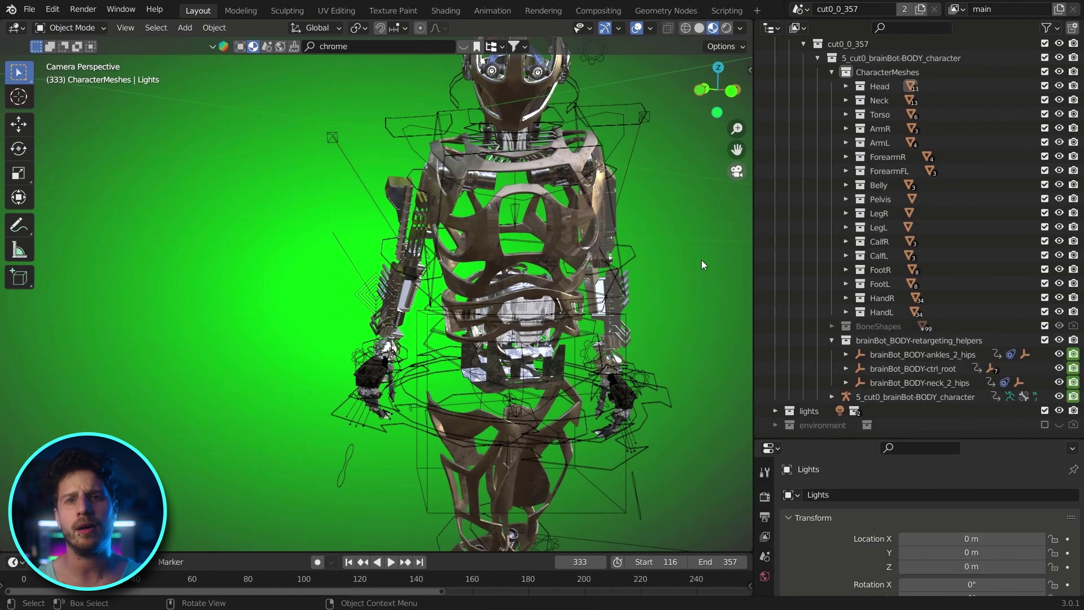
pyautogui.scroll(-4, 686, 300)
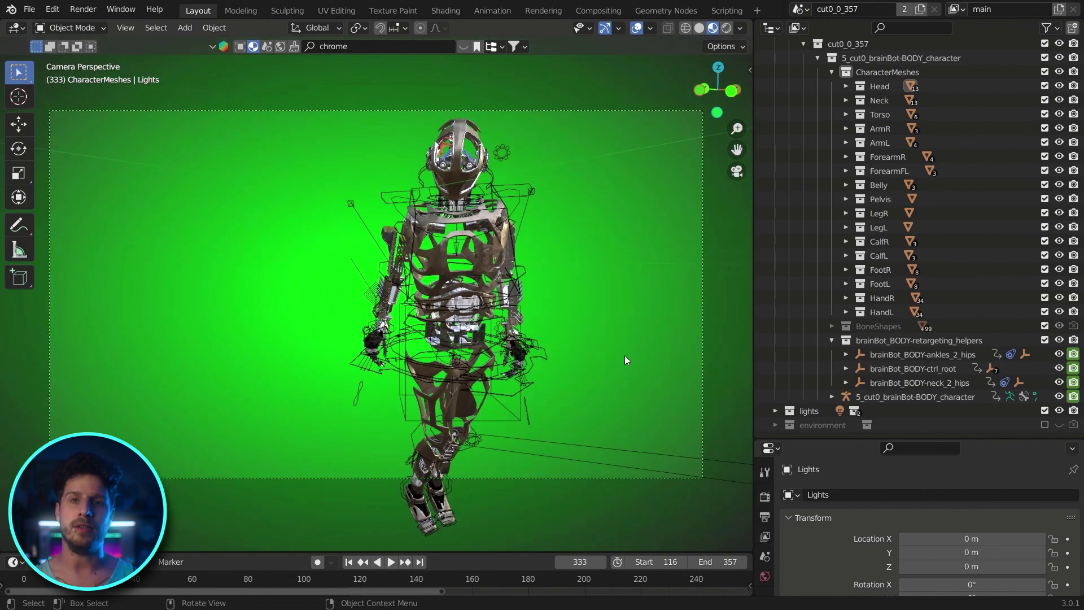
pyautogui.moveTo(841, 344); pyautogui.dragTo(855, 179)
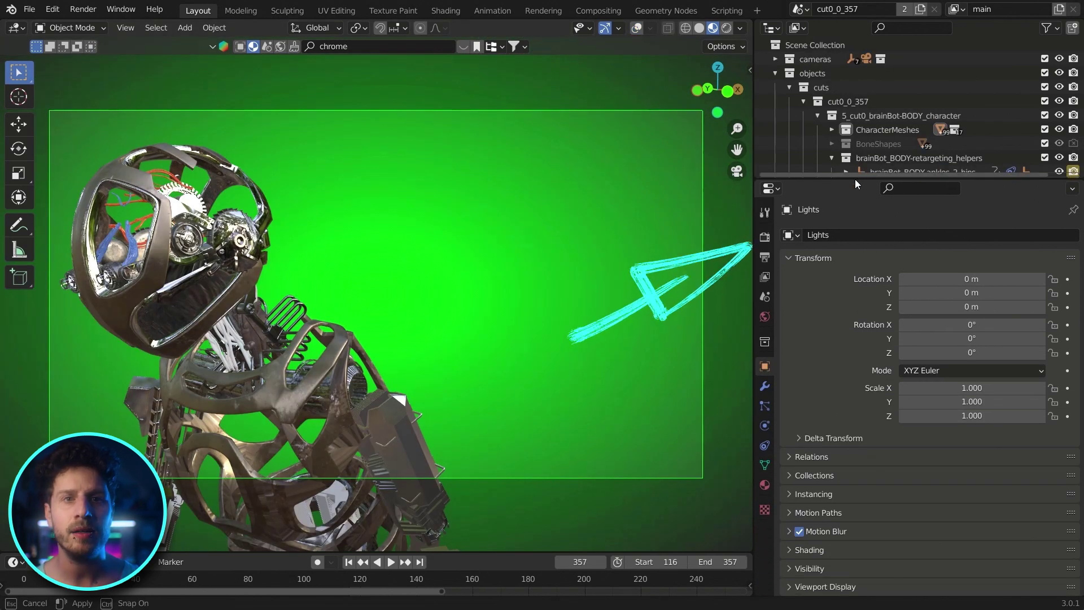
# Check the Cycles sampling in Render Properties is at 16 samples.
pyautogui.click(765, 237)
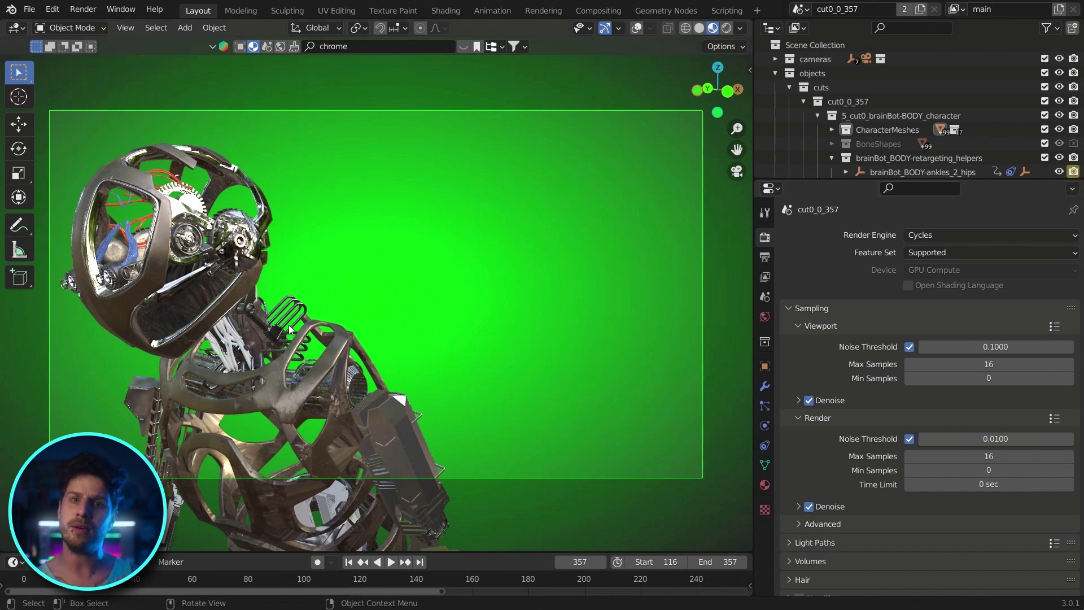
pyautogui.scroll(-2, 290, 324)
pyautogui.moveTo(319, 347); pyautogui.dragTo(353, 349)
# Render a test frame with F12, close the result, and return to camera view.
pyautogui.press('F12')
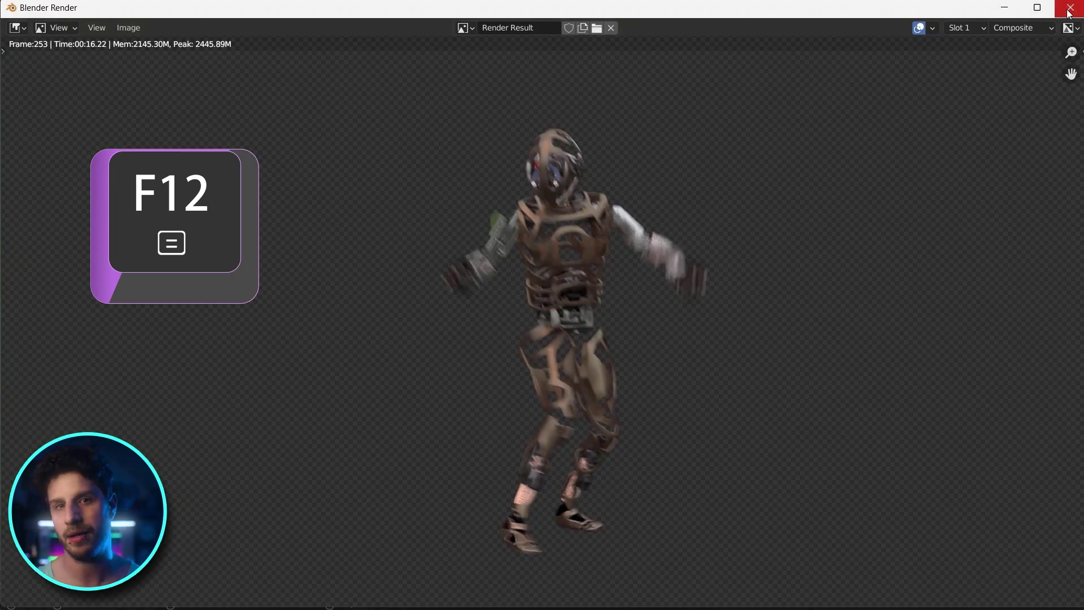
pyautogui.click(1069, 11)
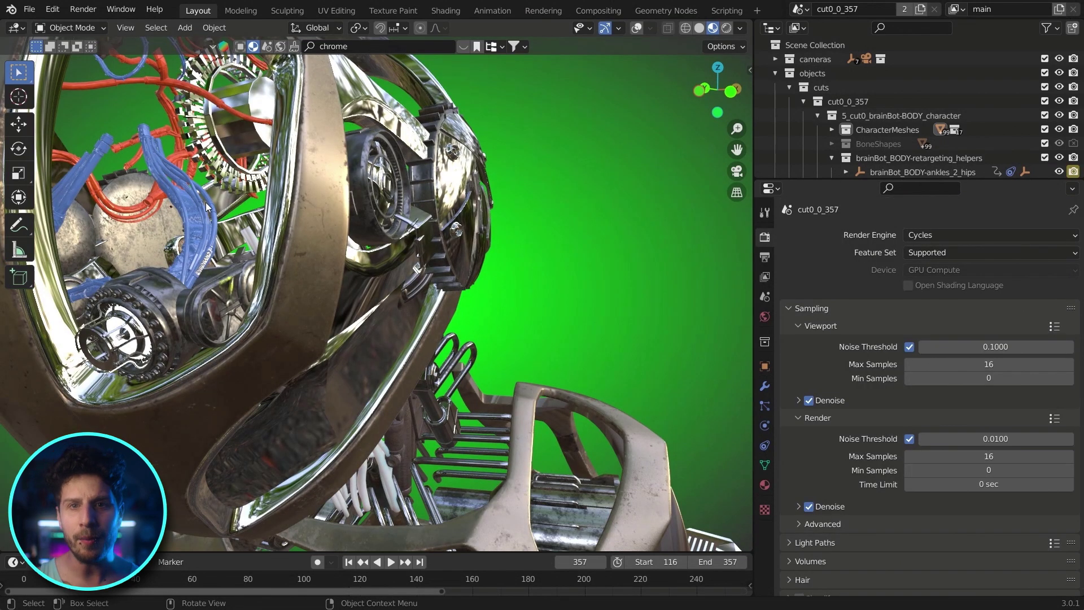
pyautogui.click(741, 172)
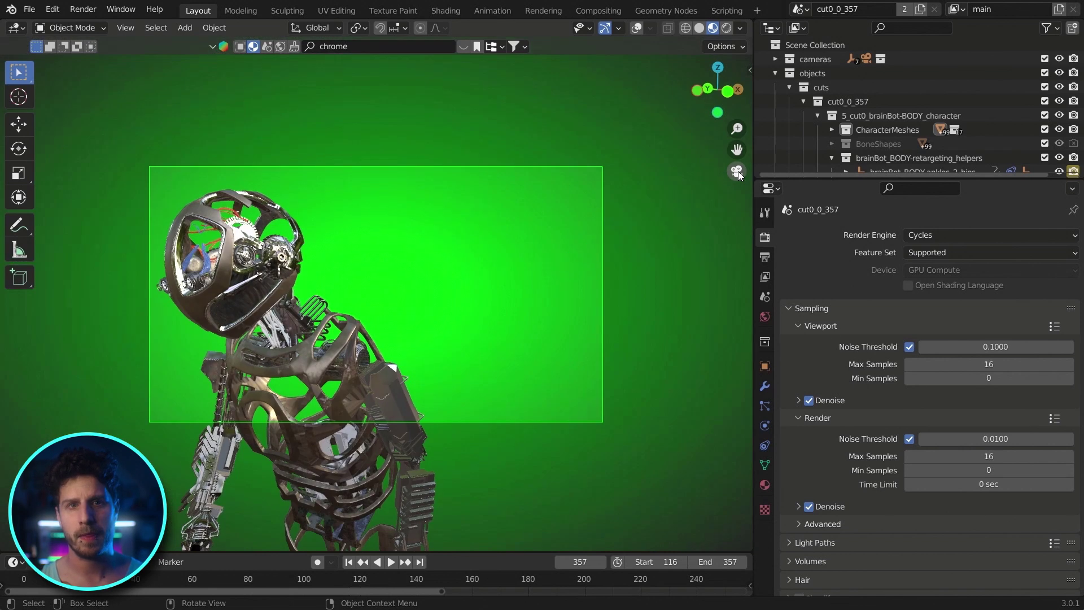
# Set the output resolution to 1920 × 1080 and the output path to the skater shot folder.
pyautogui.click(765, 259)
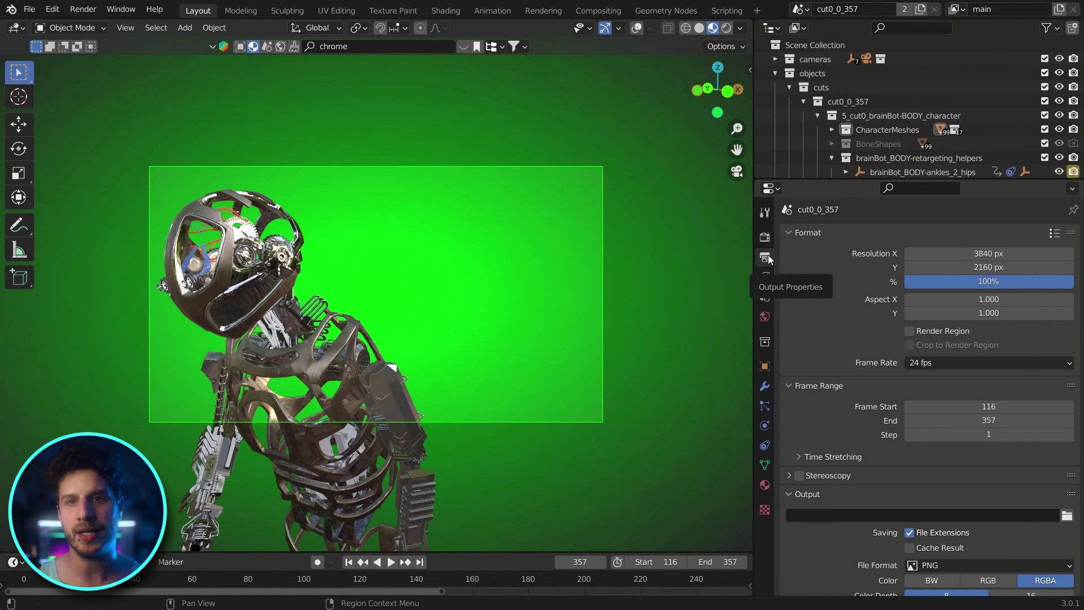
pyautogui.click(995, 253)
pyautogui.write('1920')
pyautogui.press('Tab')
pyautogui.write('1080')
pyautogui.press('Return')
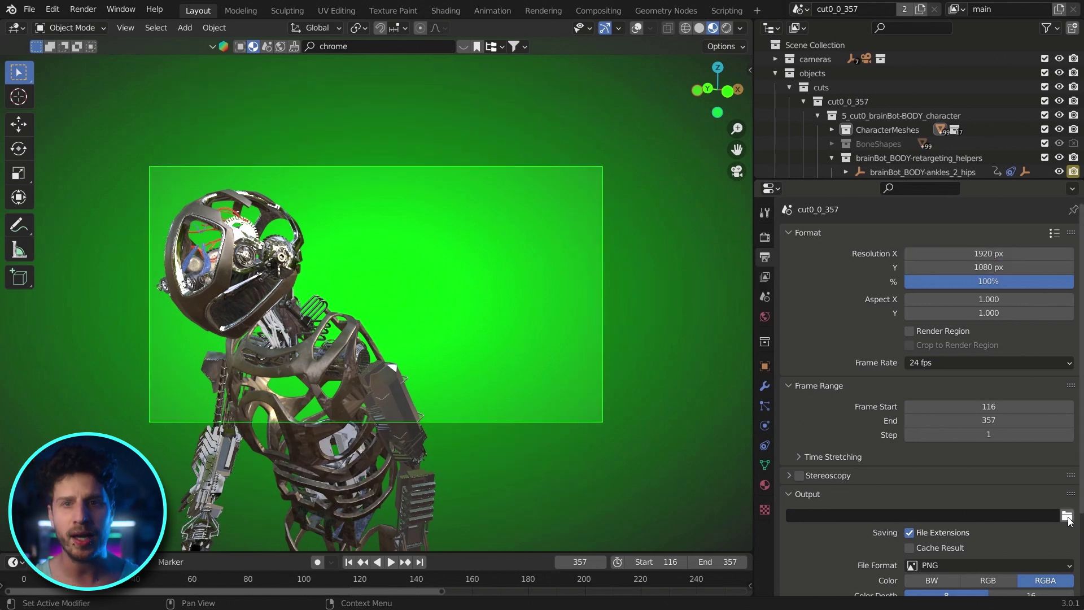
pyautogui.click(1067, 516)
pyautogui.click(892, 533)
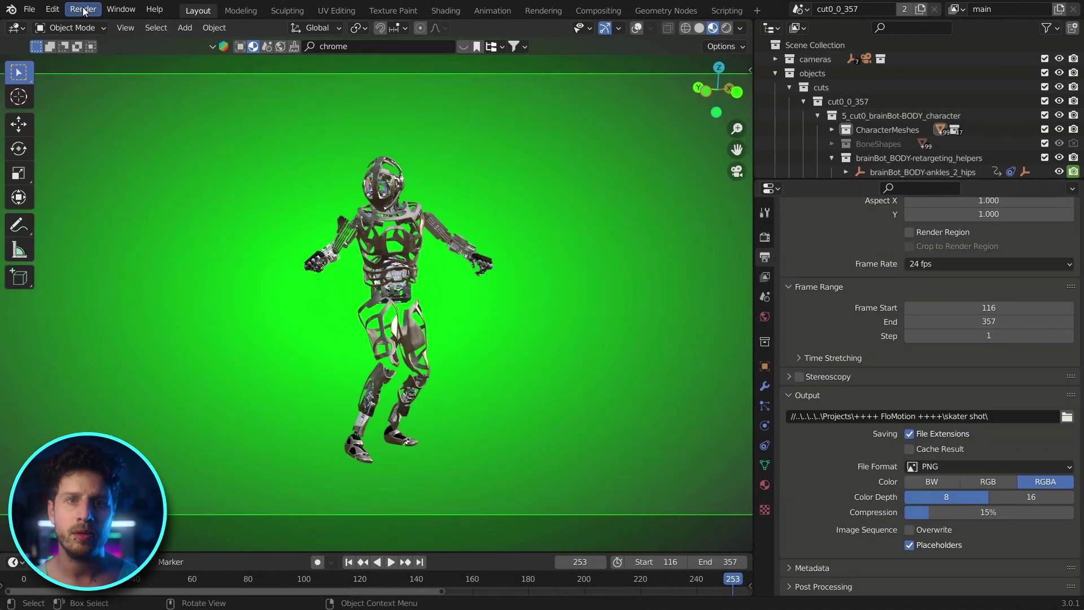
pyautogui.click(83, 9)
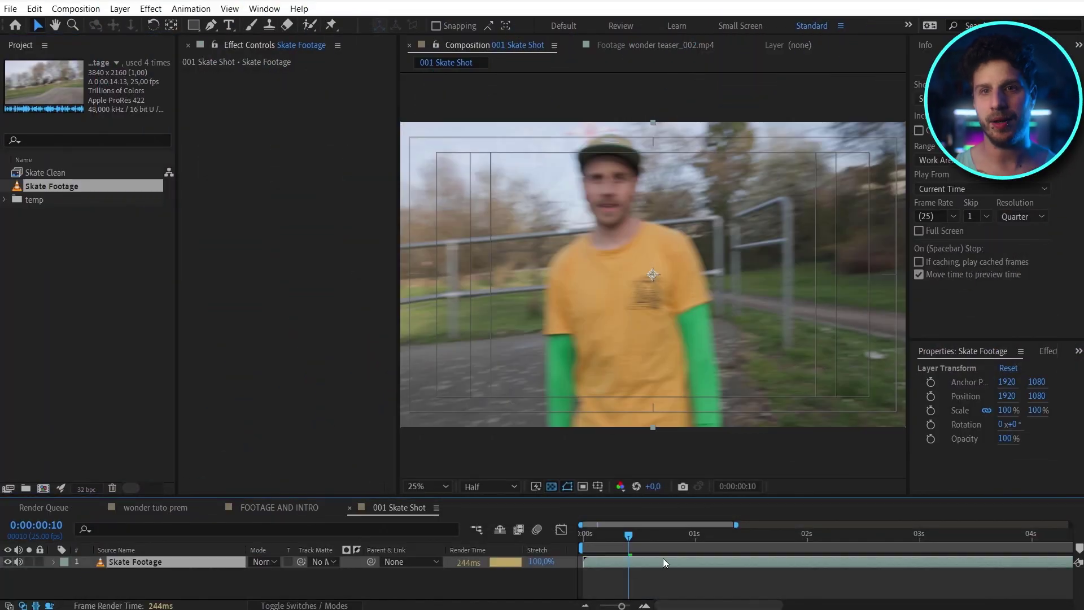
# Add Skate Clean above Skate Footage and import the robot frames as a PNG sequence.
pyautogui.click(51, 173)
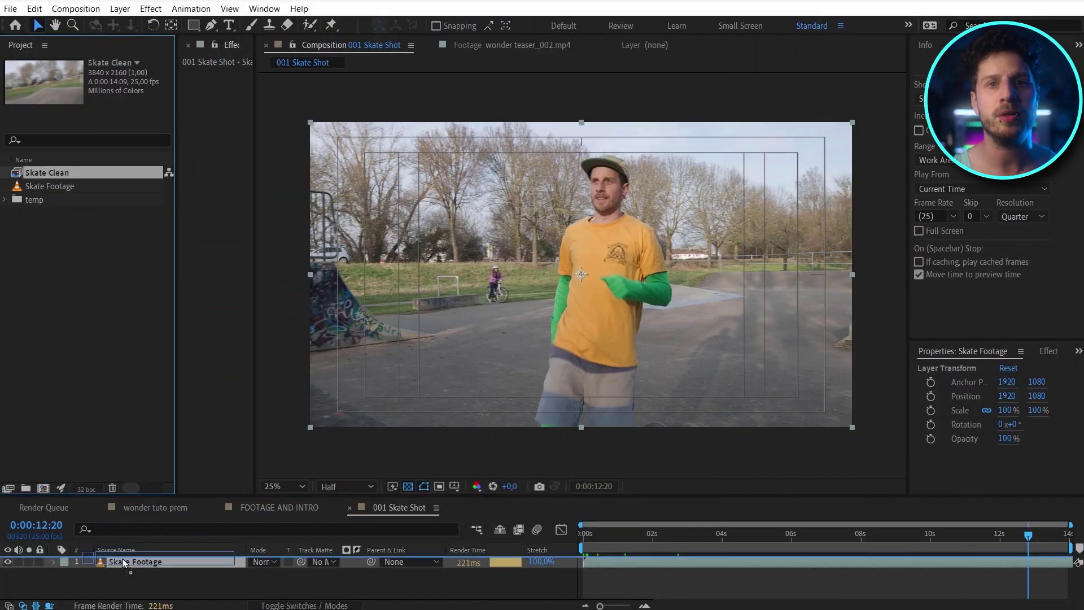
pyautogui.moveTo(124, 562); pyautogui.dragTo(124, 562)
pyautogui.hotkey('ctrl', 'i')
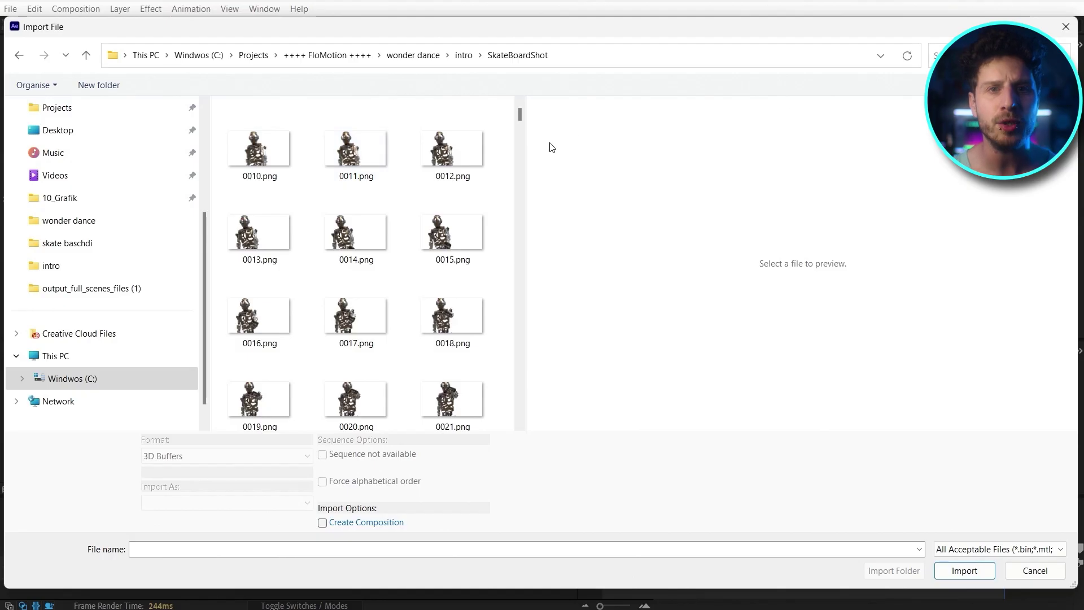
pyautogui.click(262, 149)
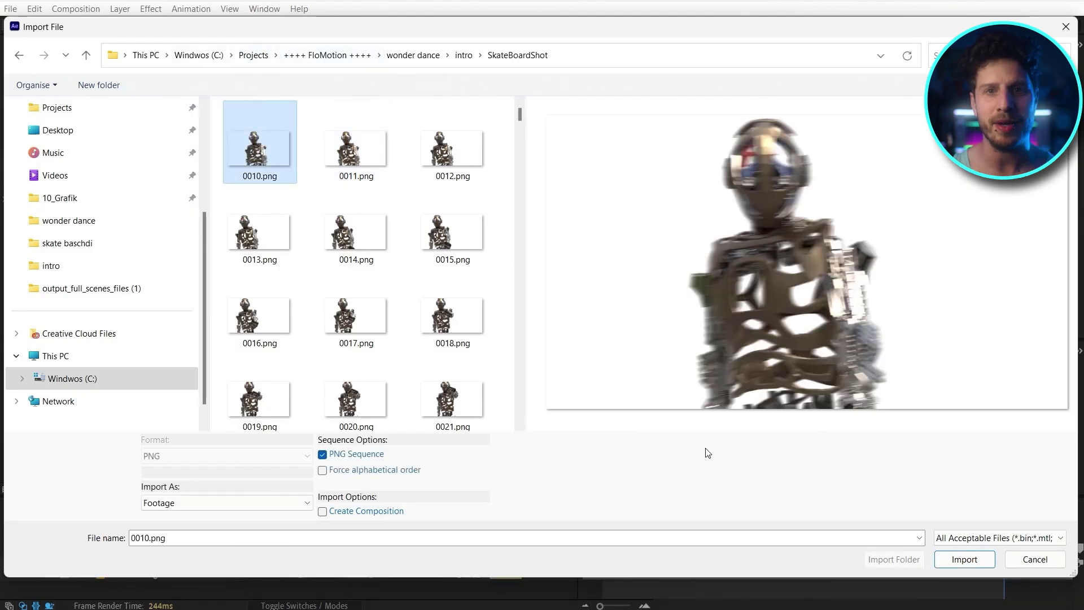
pyautogui.click(981, 563)
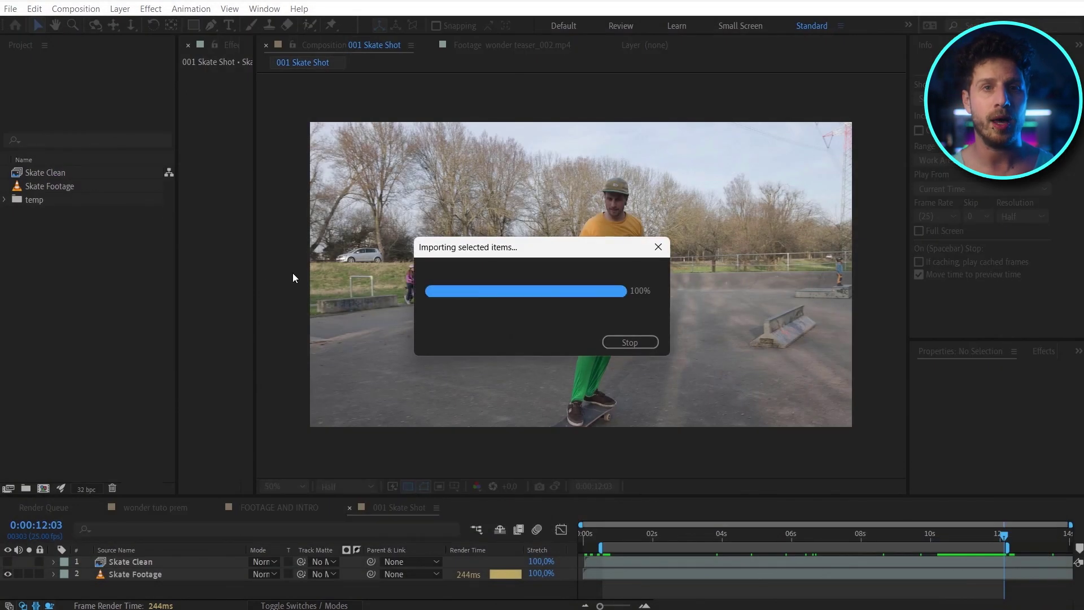
# Interpret the Skate Robot footage at 25 fps.
pyautogui.rightClick(55, 201)
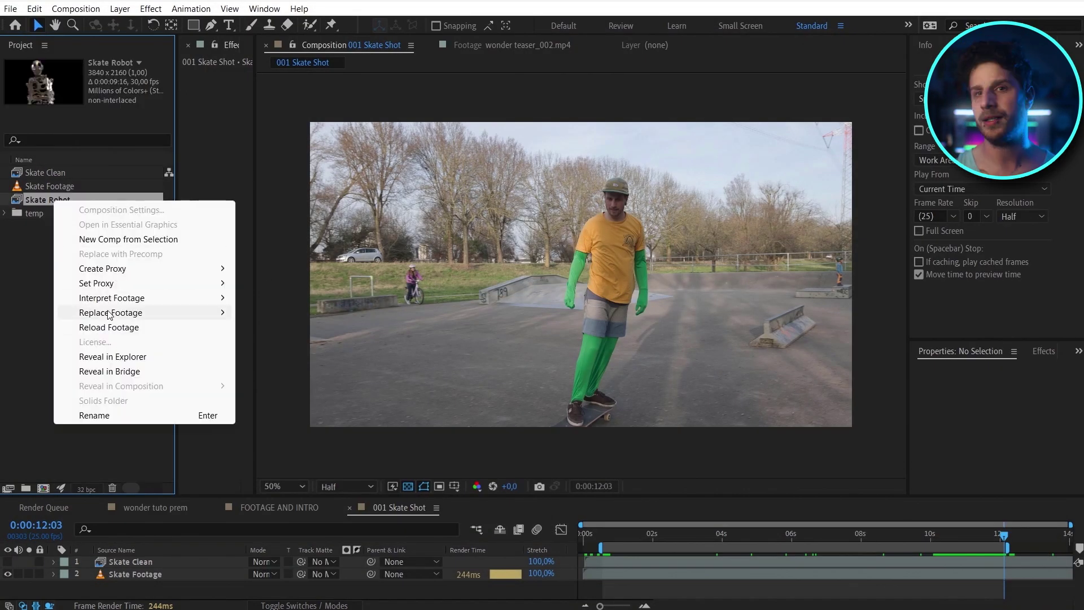
pyautogui.moveTo(169, 298)
pyautogui.click(308, 300)
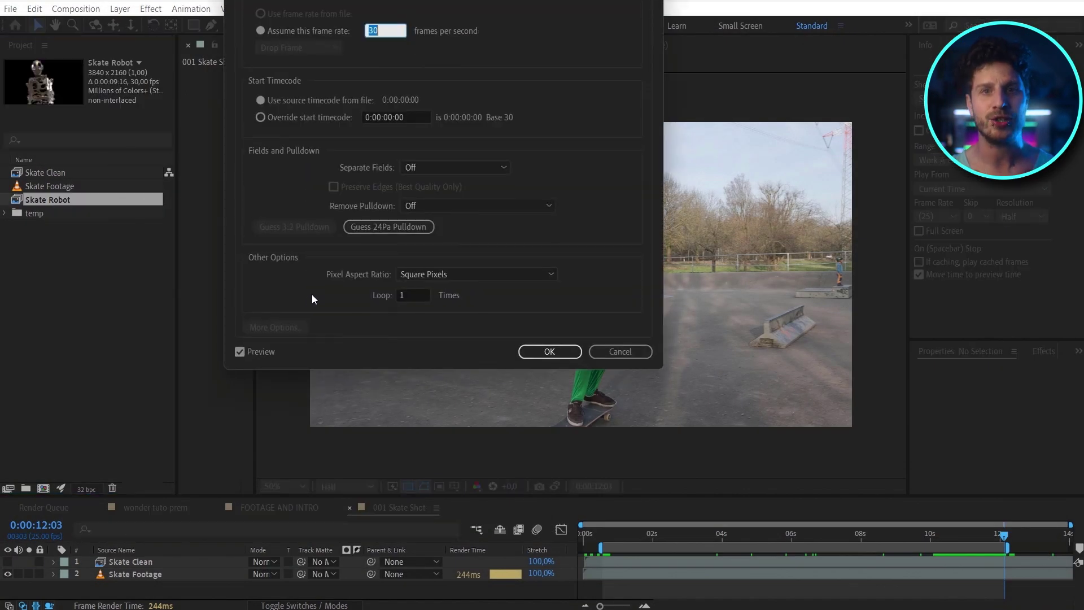
pyautogui.click(566, 351)
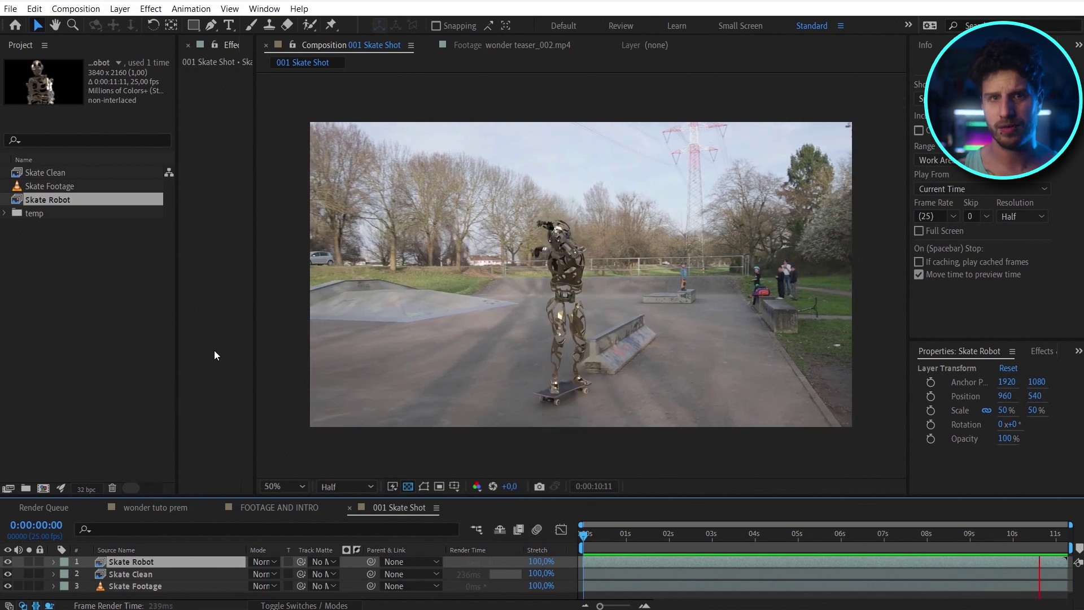
# Duplicate the Skate Footage layer and move the copy to the top of the stack.
pyautogui.click(142, 587)
pyautogui.hotkey('ctrl', 'd')
pyautogui.moveTo(144, 566); pyautogui.dragTo(145, 566)
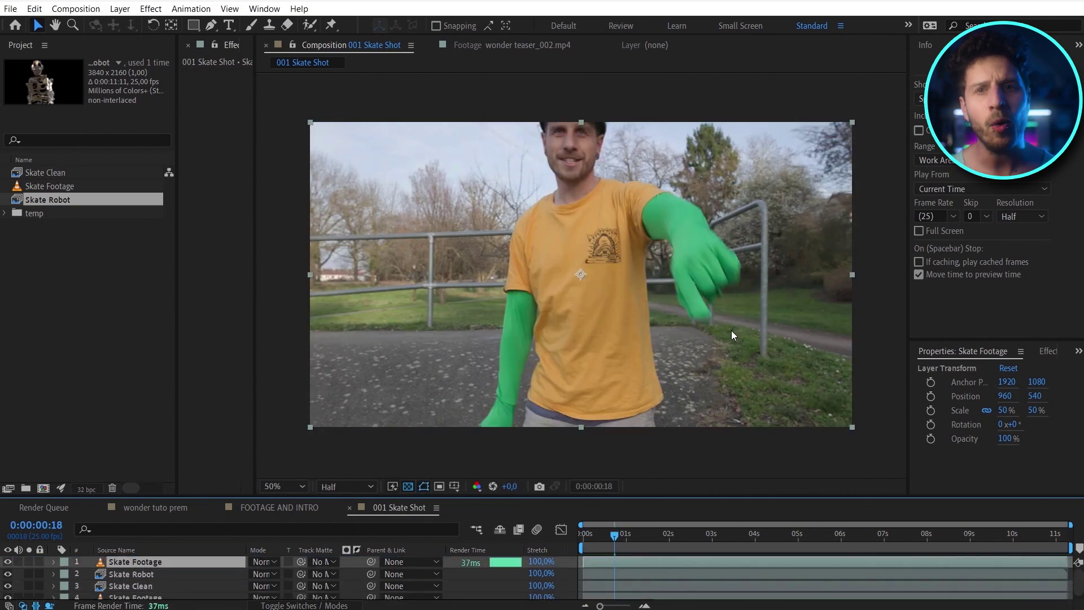
# At 0:00:04:08, apply Keylight (1.2) to the top Skate Footage layer to key out the green sleeves.
pyautogui.click(770, 535)
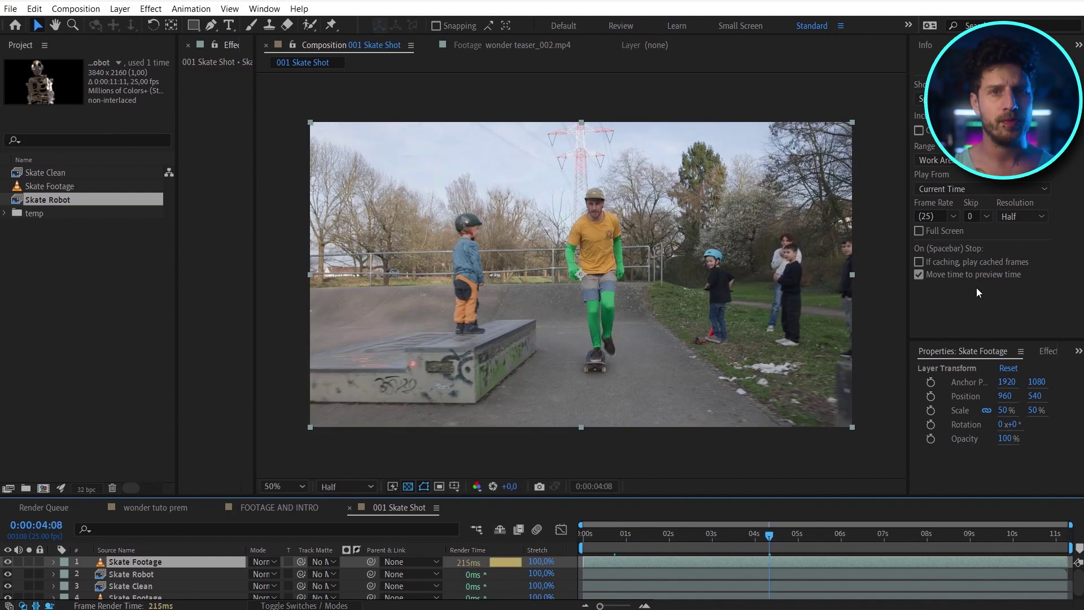
pyautogui.click(1048, 350)
pyautogui.doubleClick(970, 444)
pyautogui.moveTo(311, 166); pyautogui.dragTo(321, 165)
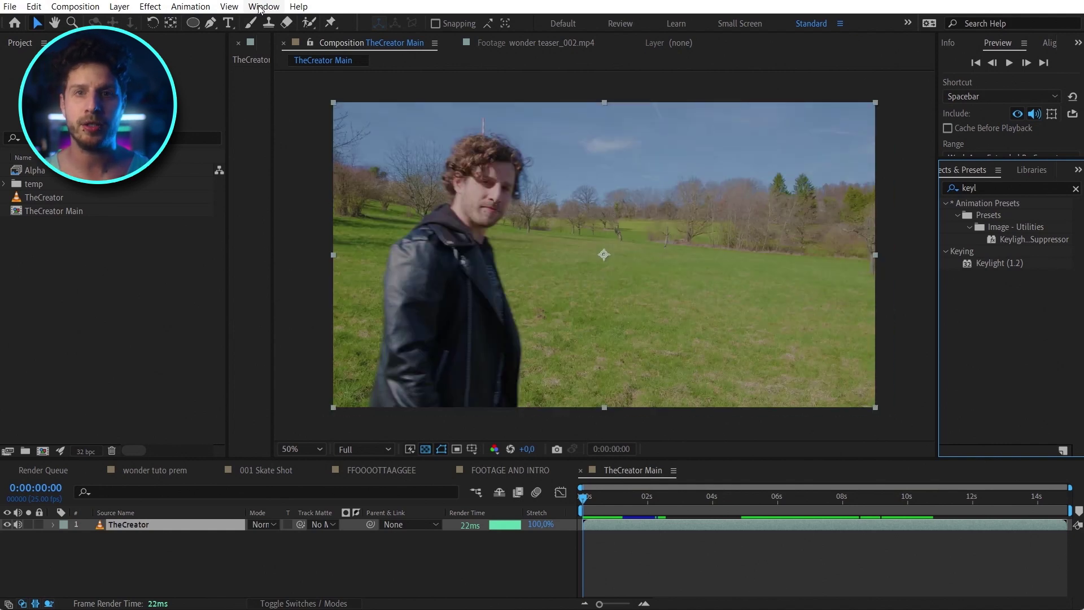
# Show the Content-Aware Fill panel from the Window menu.
pyautogui.click(263, 7)
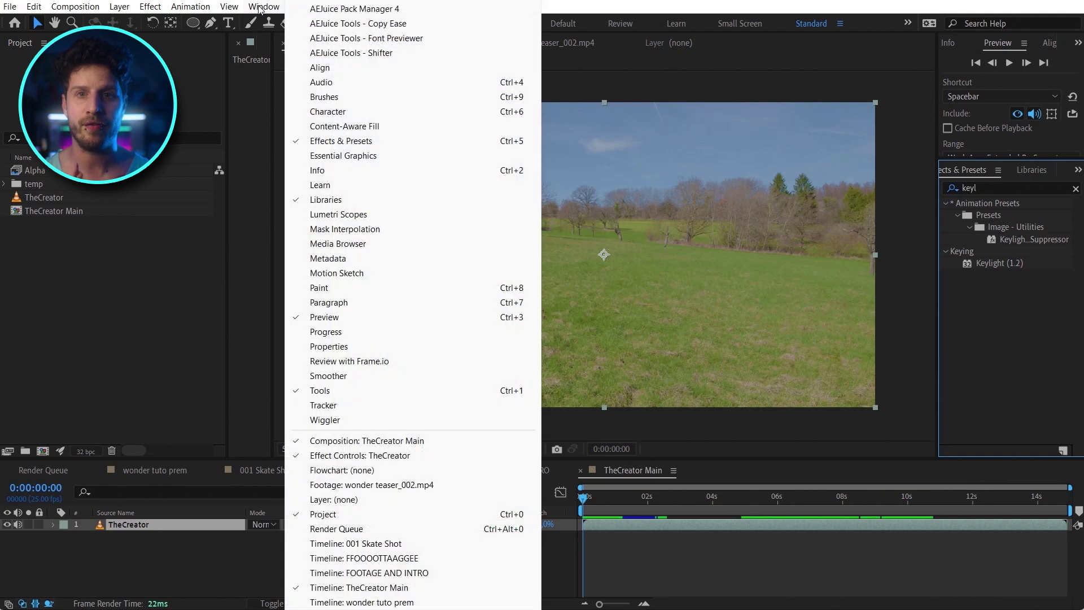
pyautogui.click(362, 127)
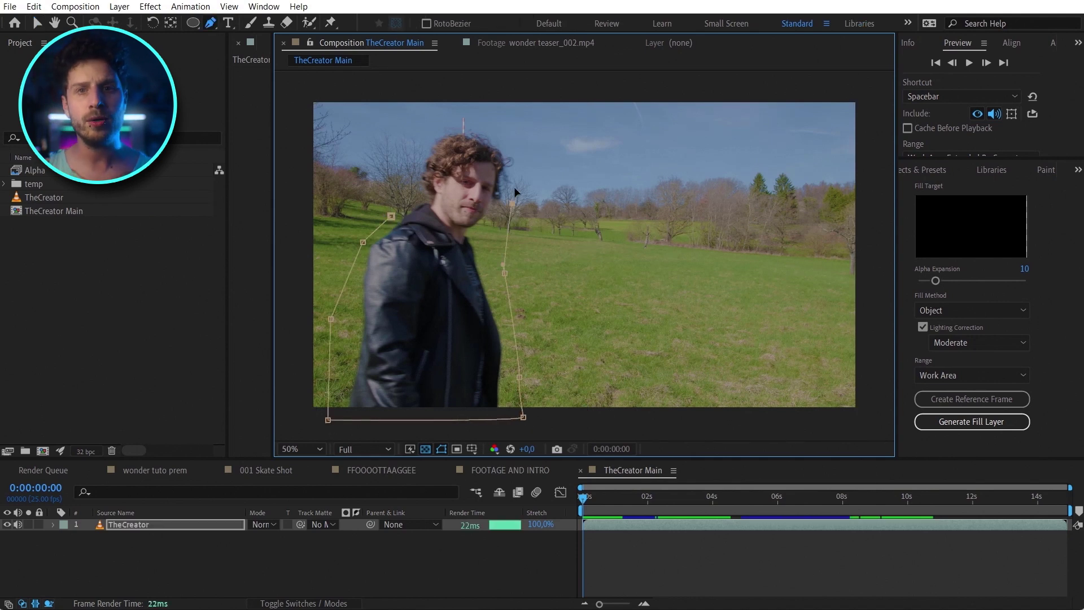
# Delete the hand-drawn mask and place the Alpha comp above TheCreator layer.
pyautogui.click(392, 217)
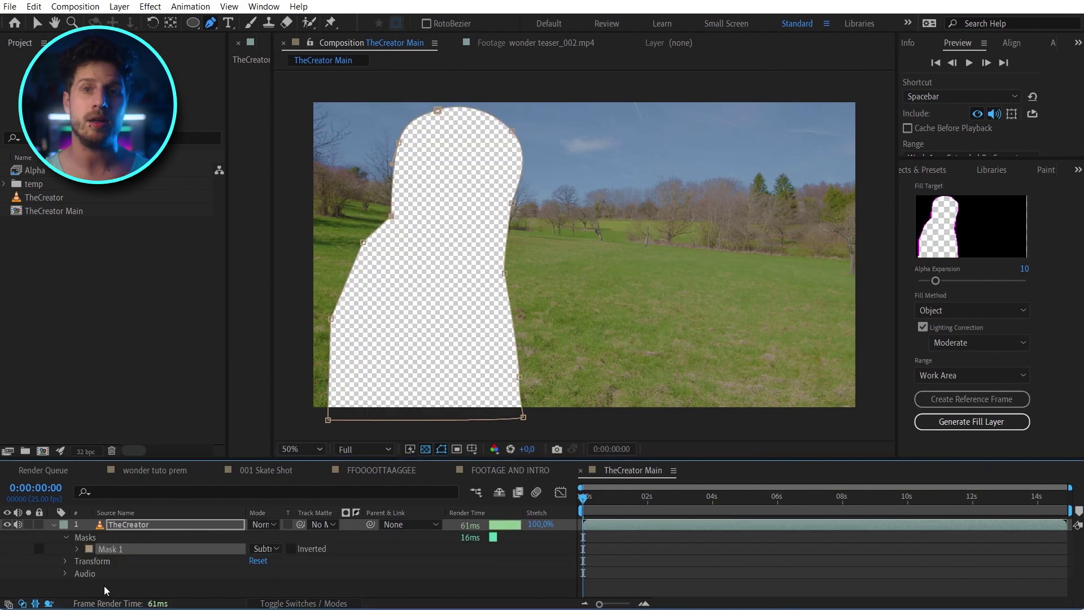
pyautogui.press('Delete')
pyautogui.moveTo(31, 170); pyautogui.dragTo(60, 476)
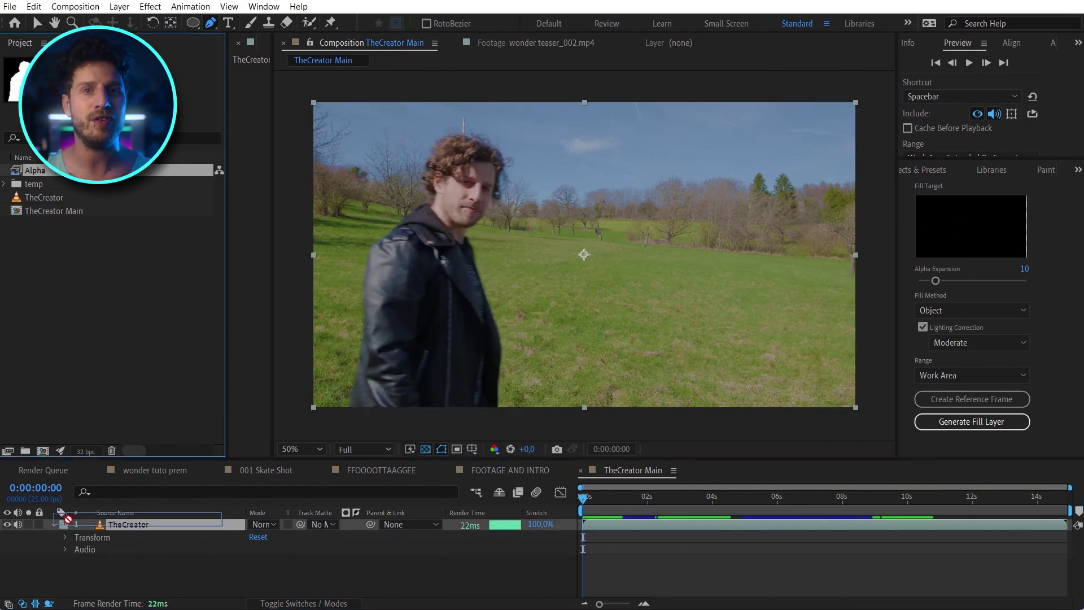
pyautogui.moveTo(69, 525); pyautogui.dragTo(70, 526)
# Set the Alpha layer as an inverted track matte, raise Alpha Expansion to 16, and generate the fill layer.
pyautogui.moveTo(583, 499); pyautogui.dragTo(681, 514)
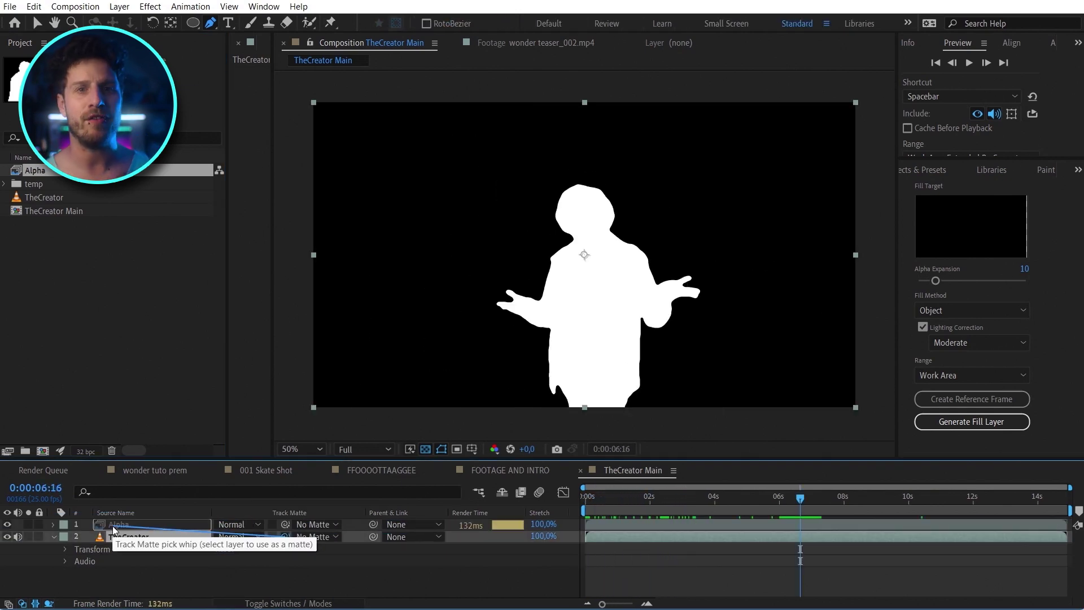
pyautogui.moveTo(113, 528); pyautogui.dragTo(116, 525)
pyautogui.click(359, 536)
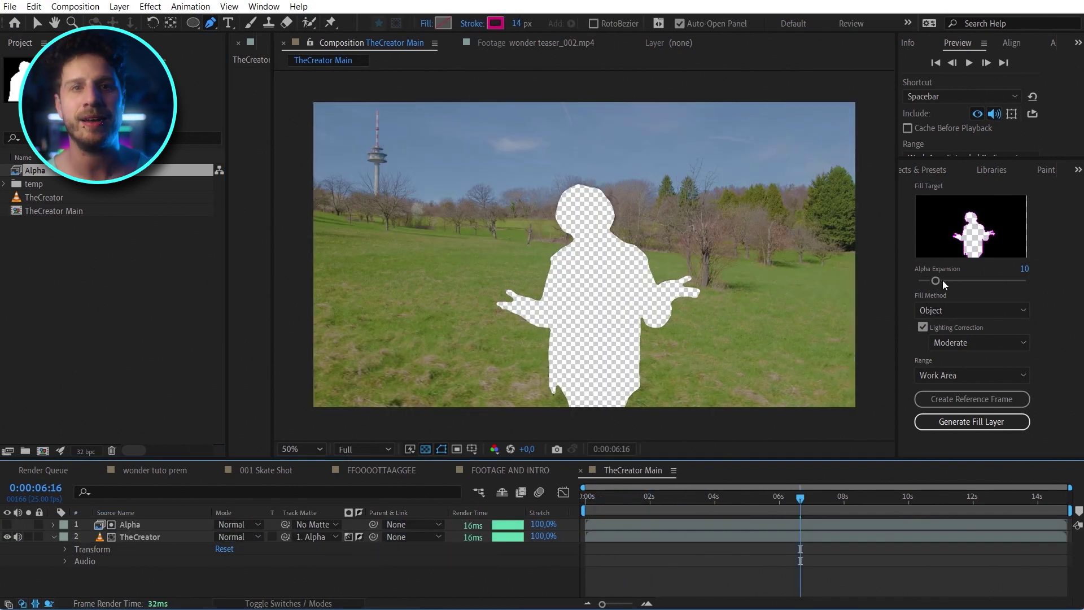
pyautogui.moveTo(940, 285); pyautogui.dragTo(949, 285)
pyautogui.click(958, 425)
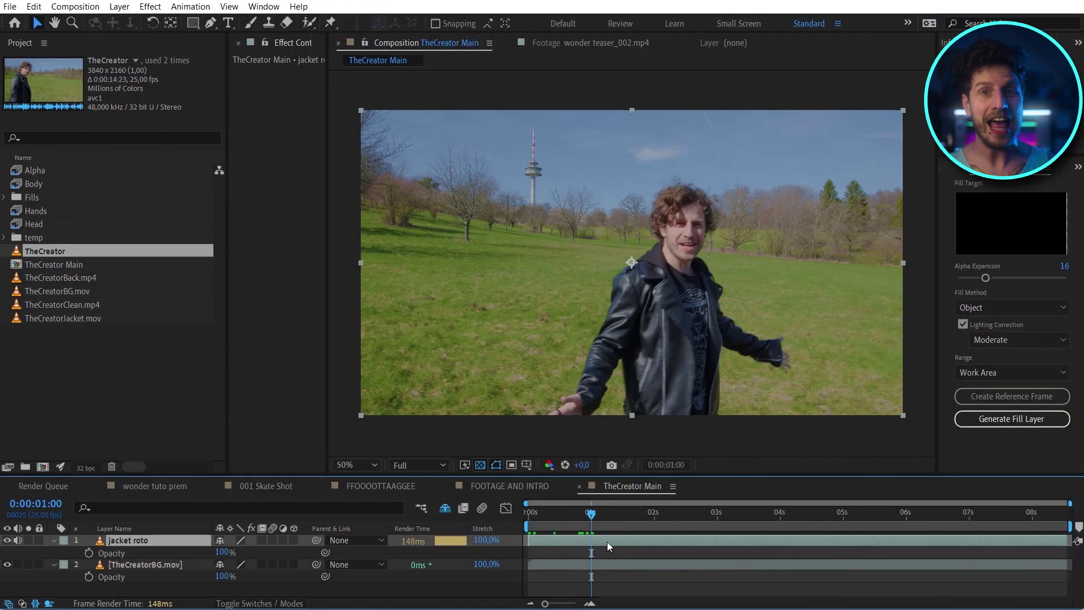
# Split the jacket roto layer at one second and open it in its own Layer panel.
pyautogui.hotkey('ctrl', 'shift', 'd')
pyautogui.press('Home')
pyautogui.doubleClick(548, 552)
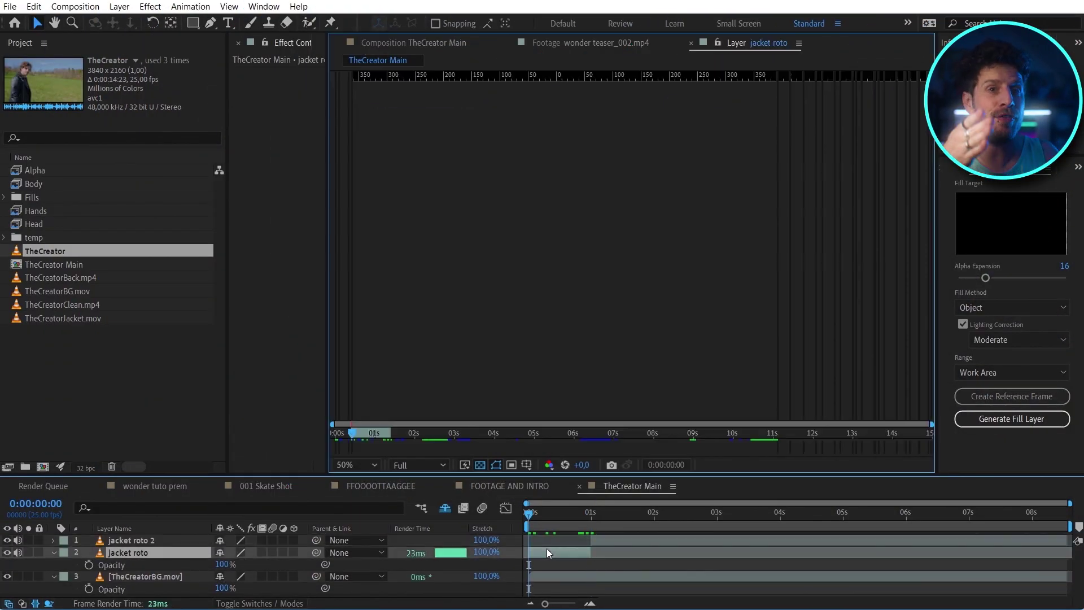
pyautogui.scroll(-2, 587, 229)
pyautogui.moveTo(596, 222); pyautogui.dragTo(643, 197)
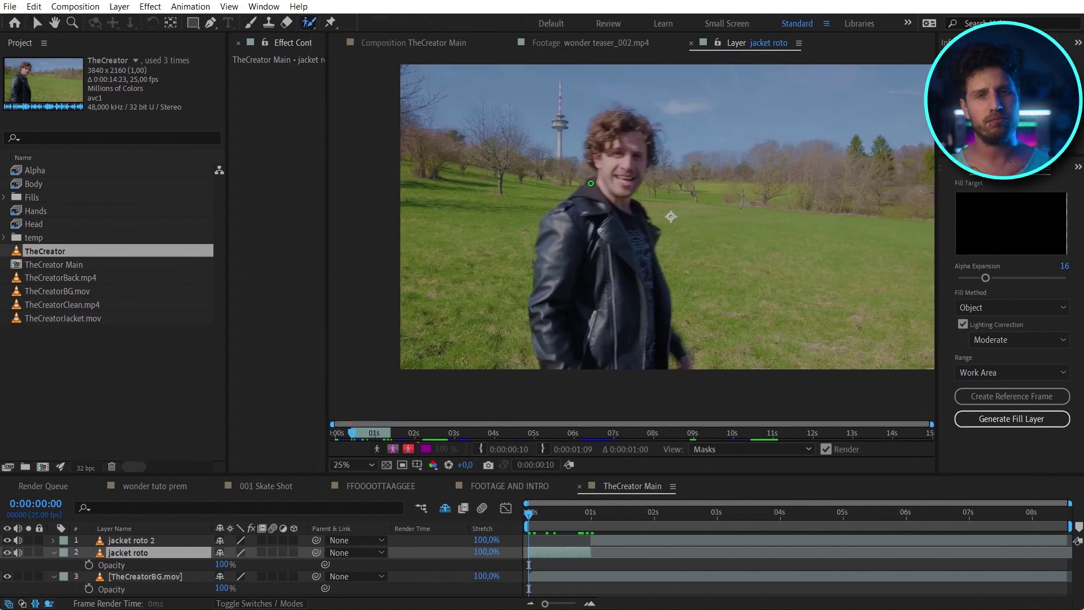
# Roto Brush the jacket's shoulder and chest, propagate the selection, and freeze it.
pyautogui.moveTo(594, 177); pyautogui.dragTo(546, 216)
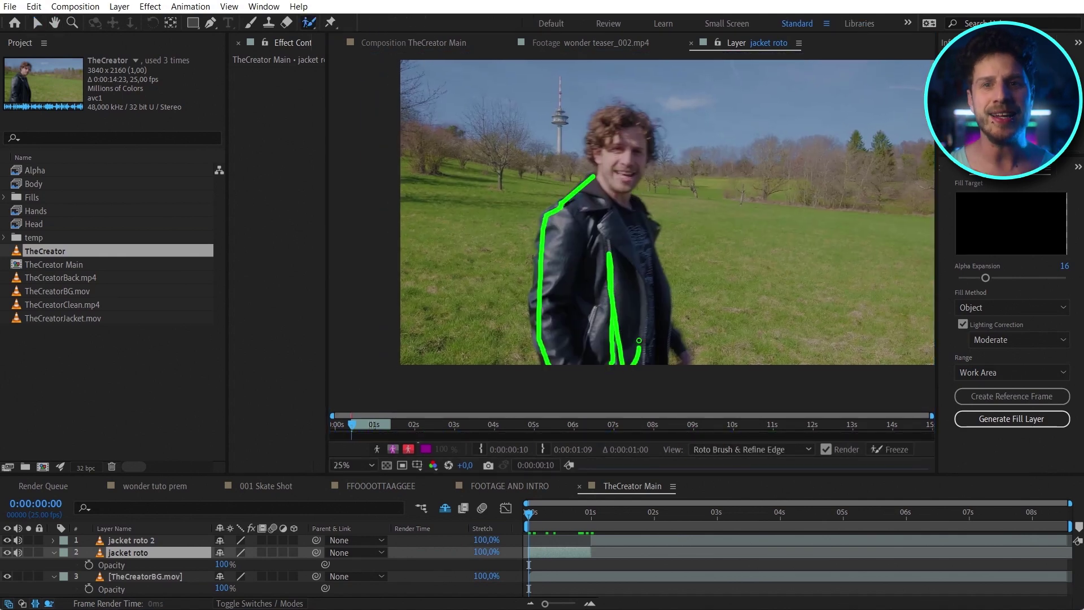
pyautogui.moveTo(637, 280); pyautogui.dragTo(635, 198)
pyautogui.scroll(2, 653, 158)
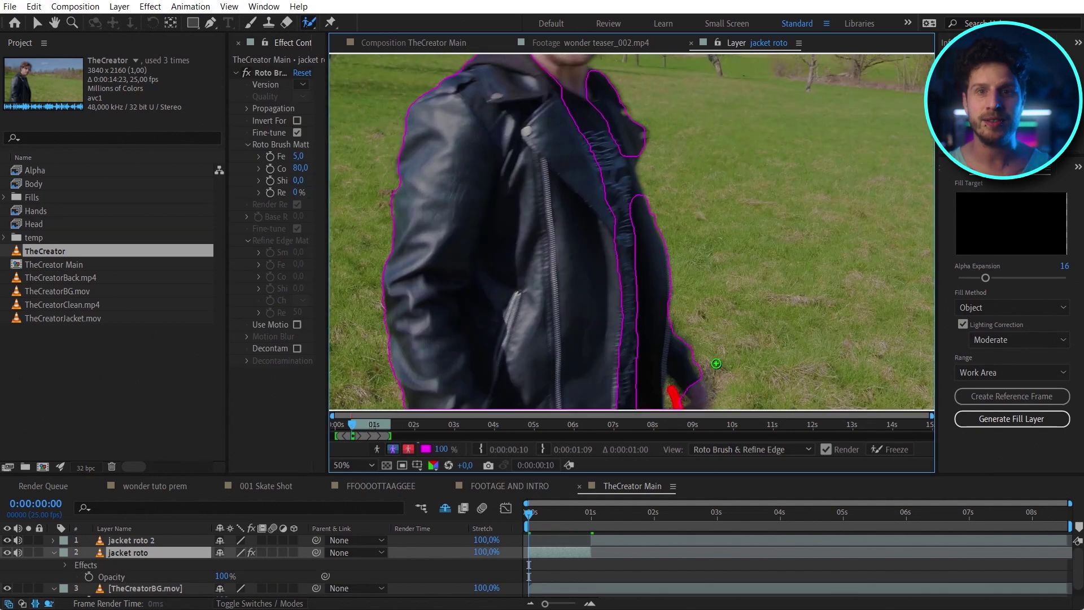
pyautogui.scroll(-2, 648, 218)
pyautogui.press('space')
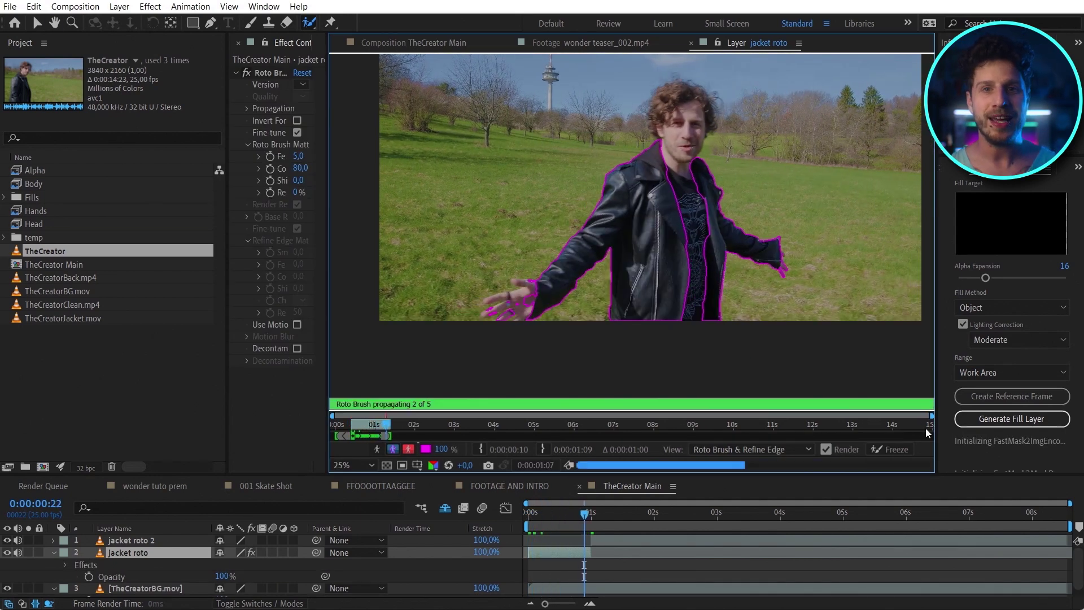
pyautogui.click(898, 449)
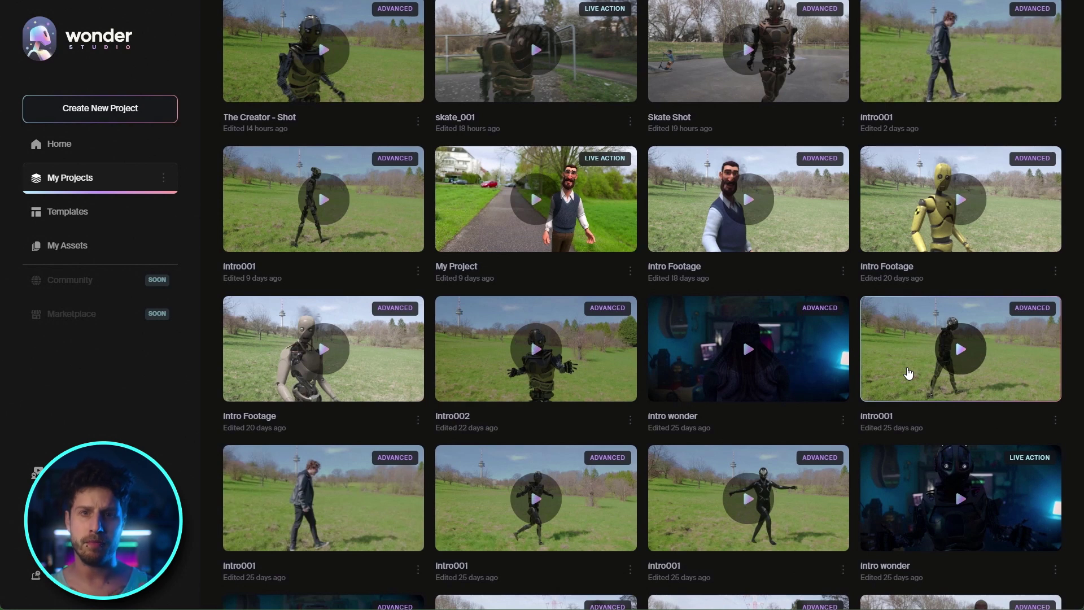
# Export the intro001 project's robot shot as a Blender scene.
pyautogui.click(908, 373)
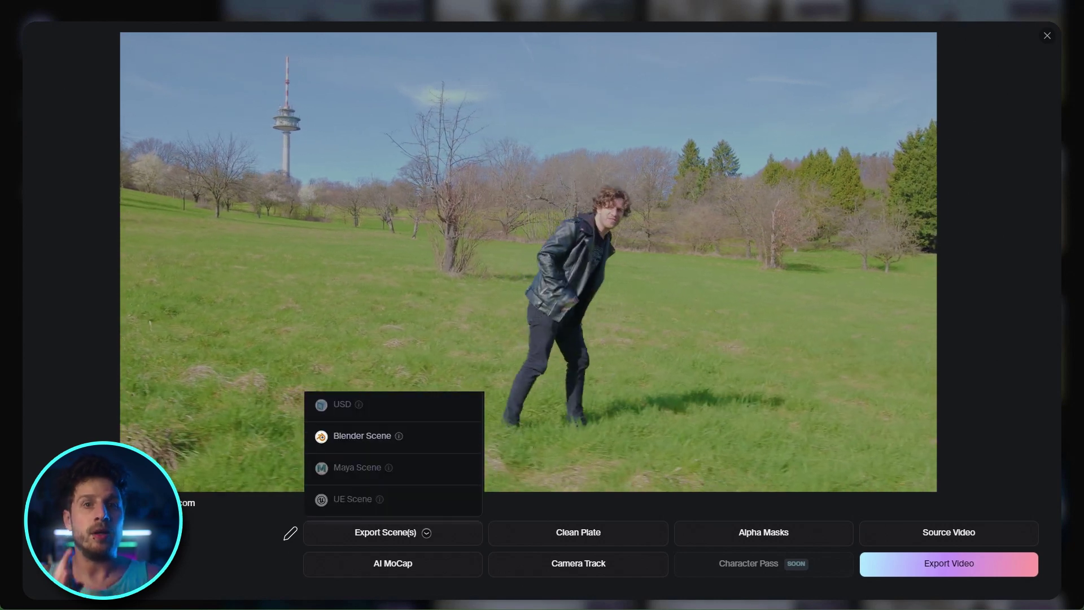
pyautogui.click(360, 438)
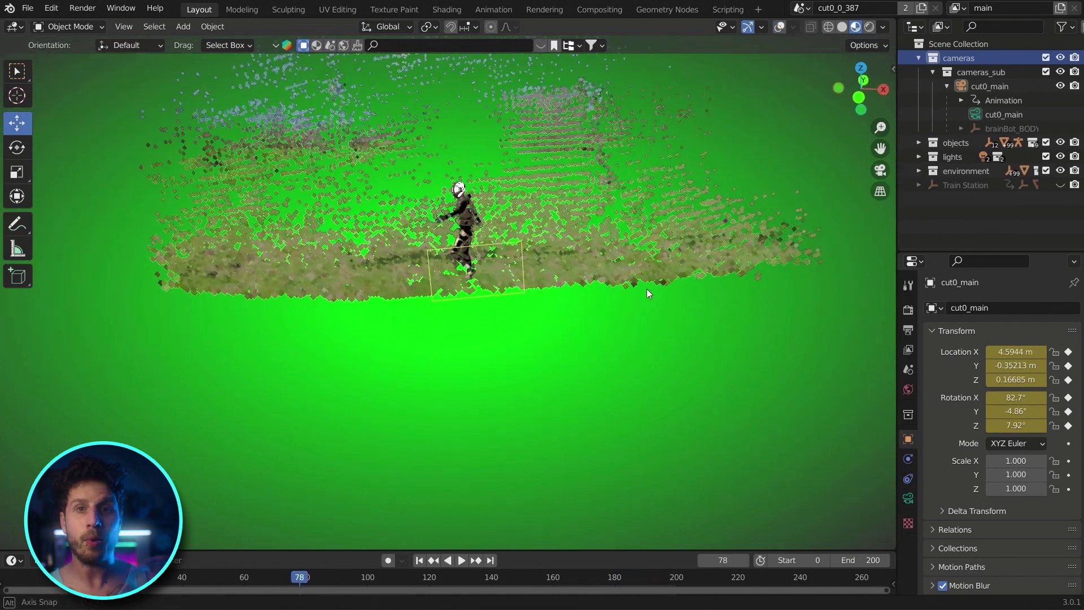
# Unhide the U-Bahn station objects in the Outliner and view the shot through the scene camera.
pyautogui.moveTo(646, 289); pyautogui.dragTo(559, 238)
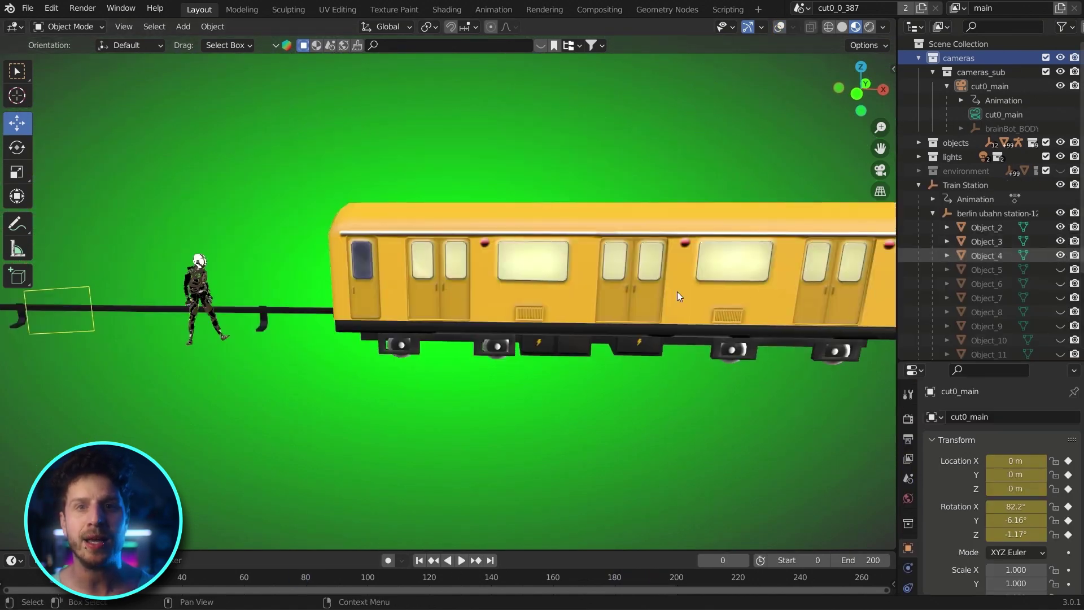
pyautogui.scroll(-5, 679, 297)
pyautogui.moveTo(1061, 269); pyautogui.dragTo(1060, 353)
pyautogui.scroll(-3, 1064, 283)
pyautogui.scroll(-1, 1060, 339)
pyautogui.scroll(3, 343, 337)
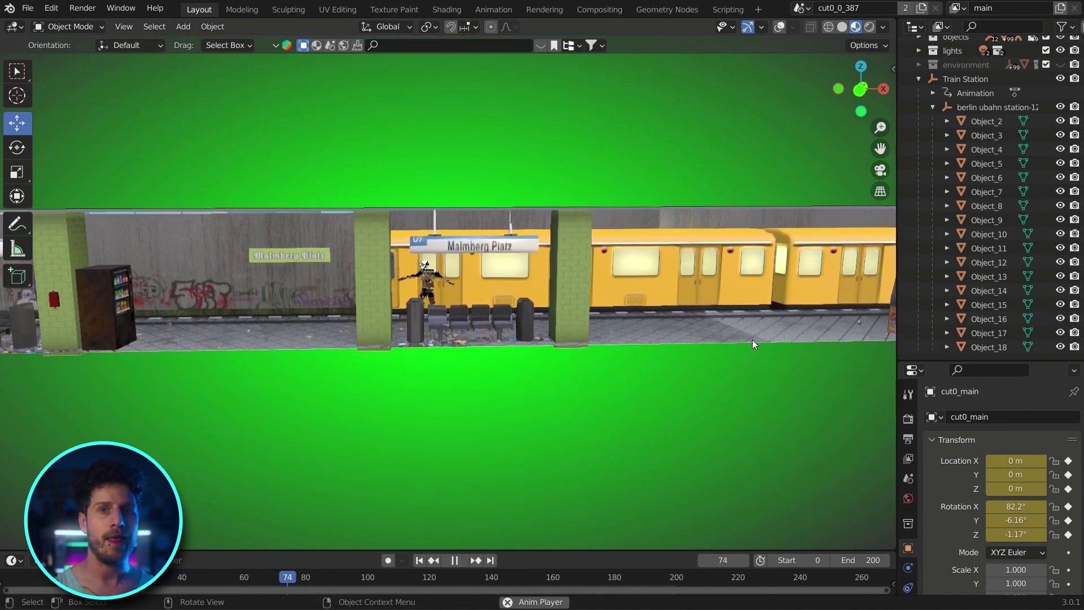
pyautogui.click(880, 170)
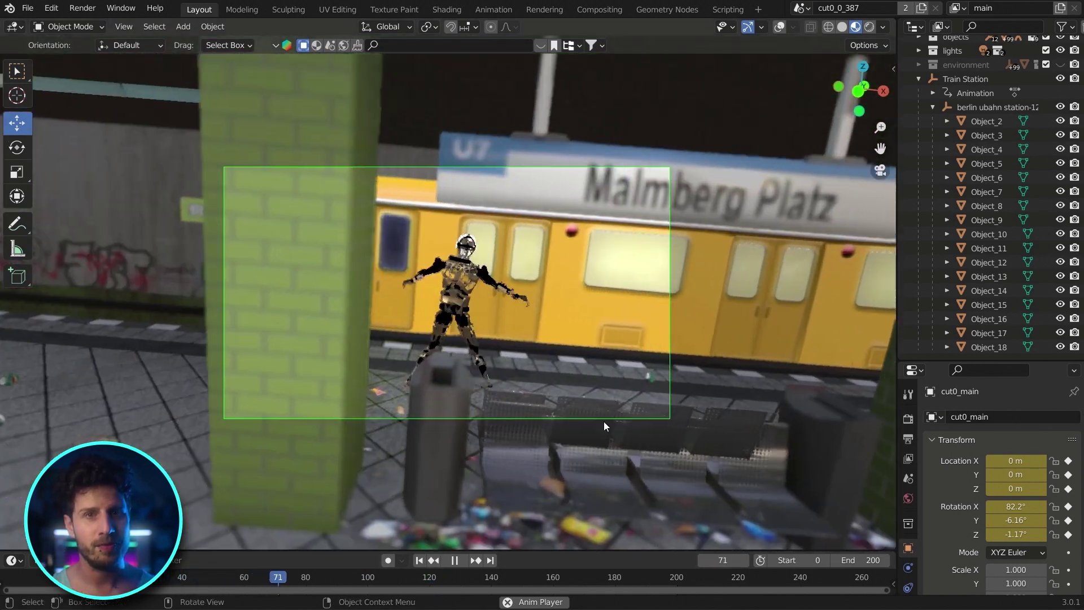
# Export the robot from Blender as a glTF 2.0 file named 'for AE'.
pyautogui.click(29, 12)
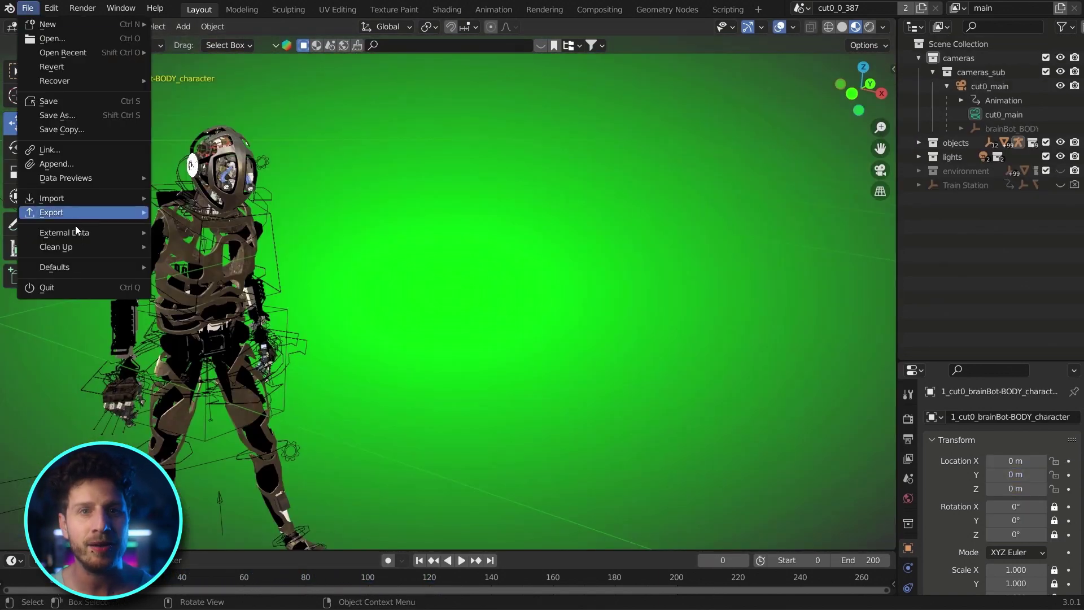
pyautogui.moveTo(75, 216)
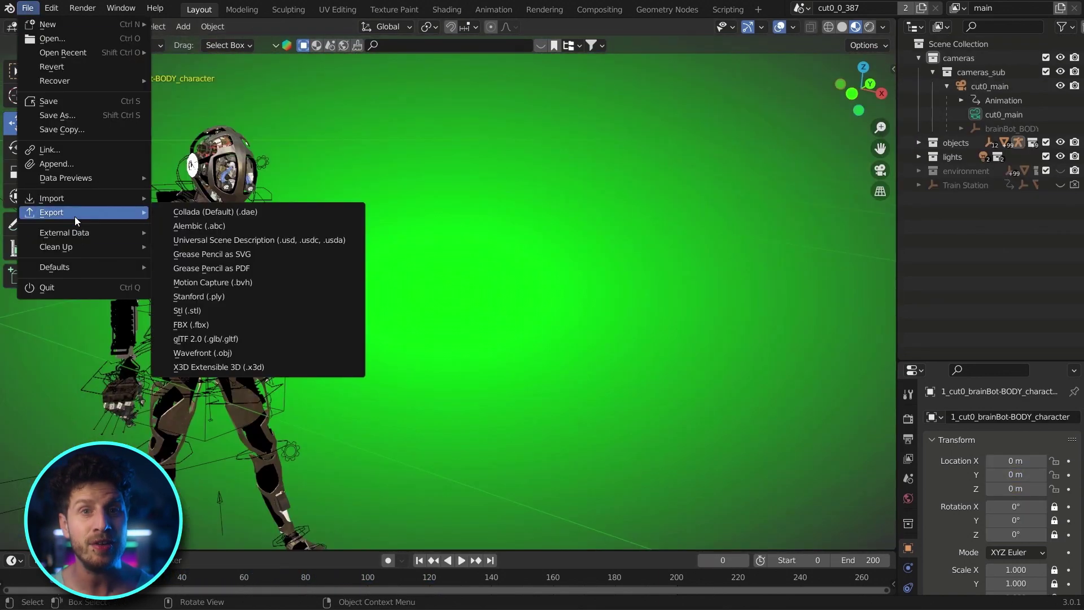
pyautogui.click(238, 338)
pyautogui.write('for')
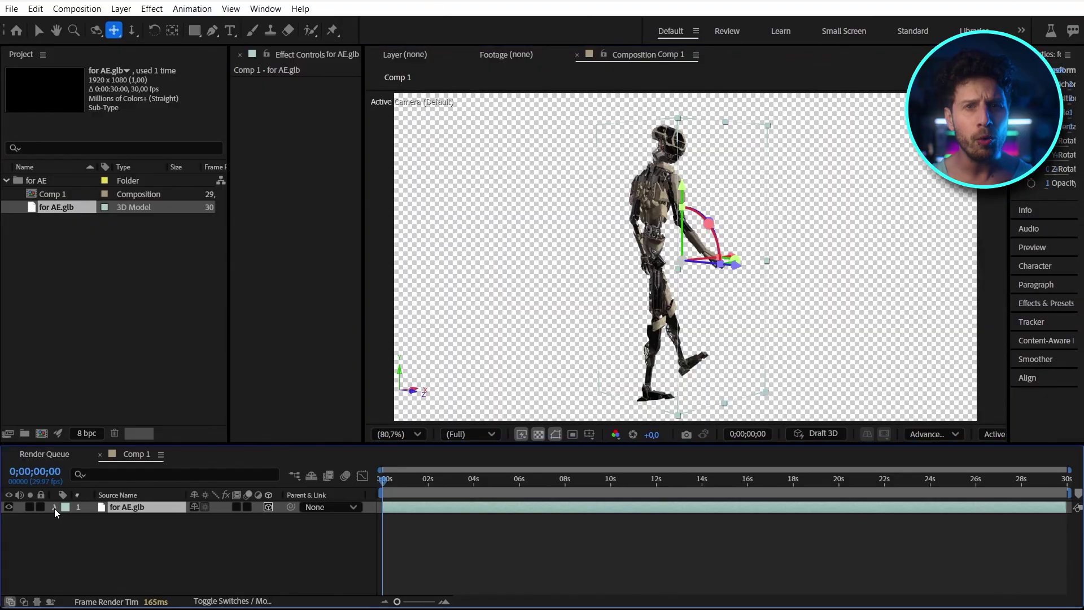
# Set the for AE.glb layer's animation to cut0_tracking and play it back.
pyautogui.click(54, 508)
pyautogui.click(67, 543)
pyautogui.click(223, 557)
pyautogui.click(246, 438)
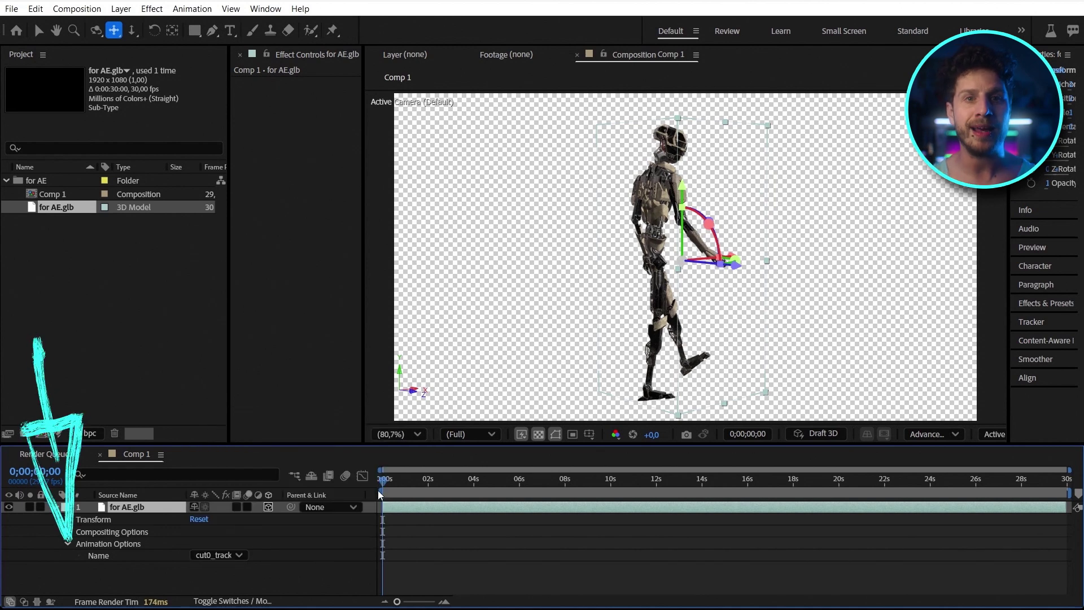
pyautogui.moveTo(379, 493)
pyautogui.mouseDown()
pyautogui.moveTo(419, 480)
pyautogui.moveTo(397, 473)
pyautogui.mouseUp()
pyautogui.press(',')
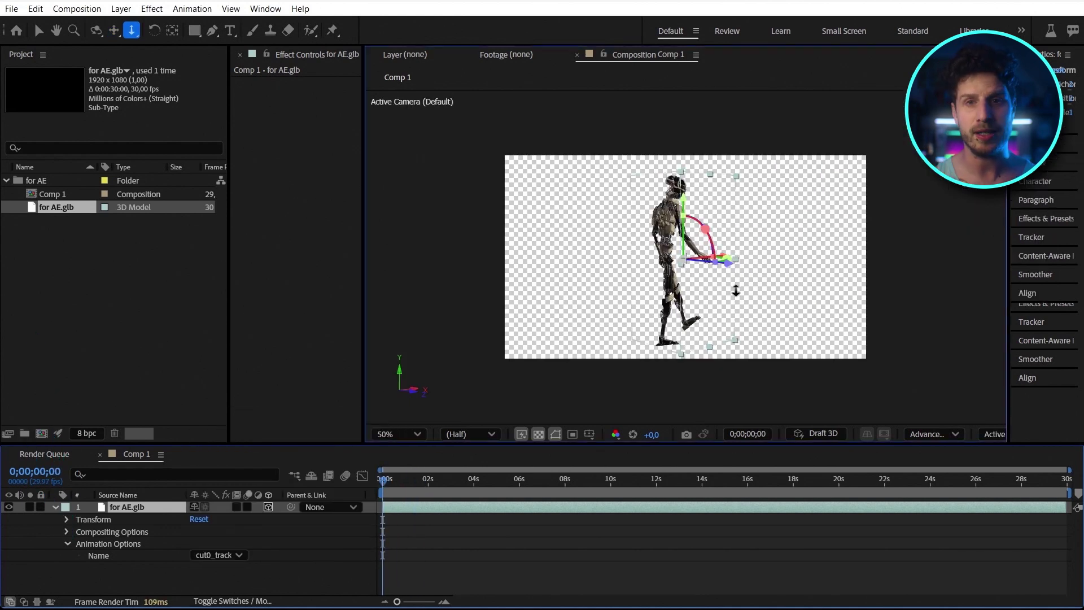
pyautogui.moveTo(720, 315); pyautogui.dragTo(710, 314)
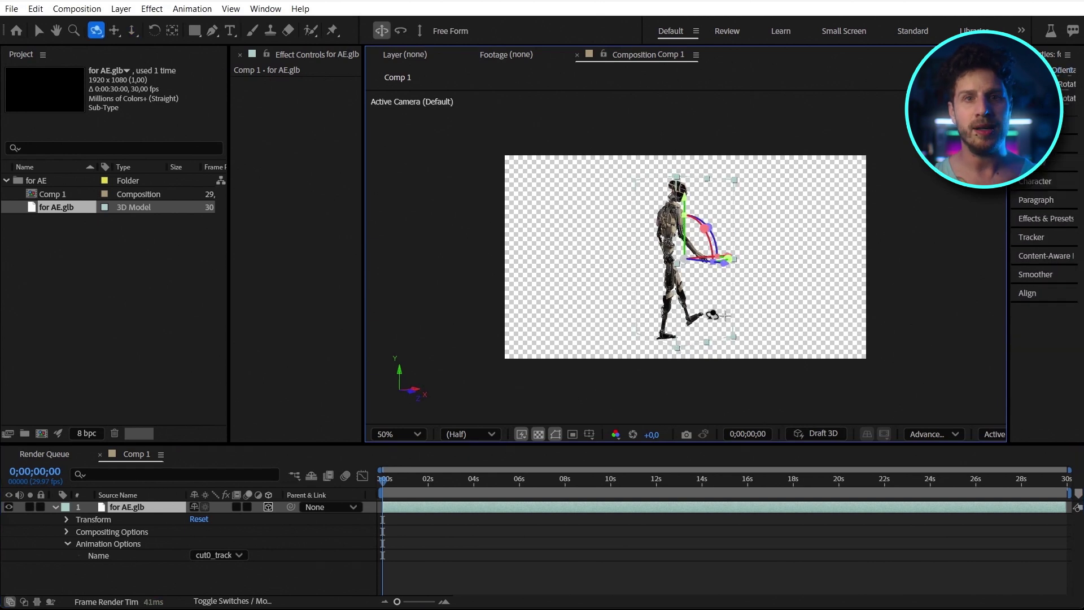
pyautogui.press('space')
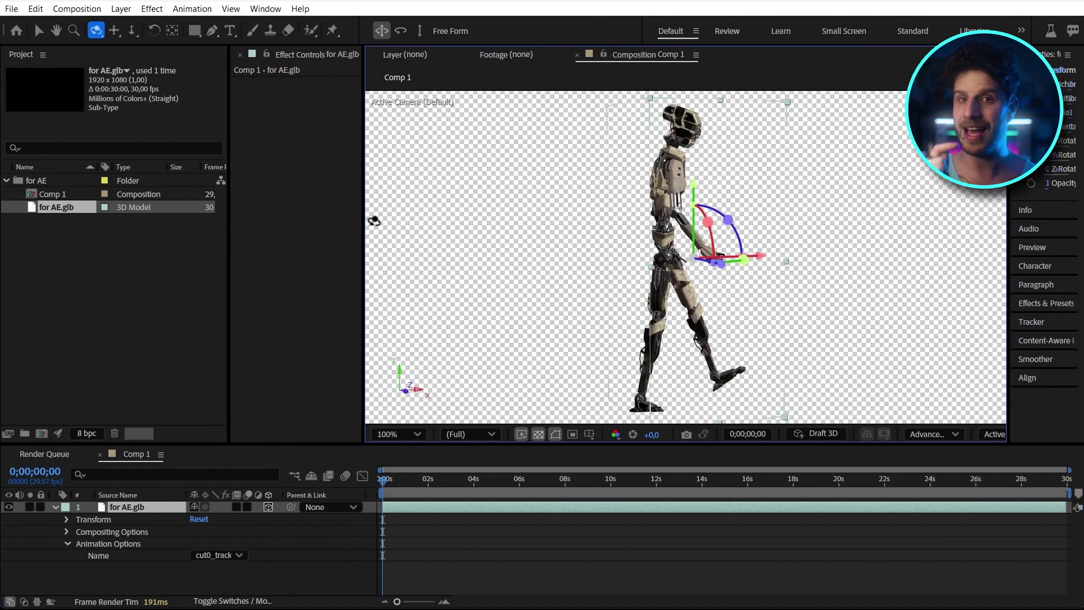
# Add a new camera layer to Comp 1.
pyautogui.click(121, 8)
pyautogui.moveTo(141, 27)
pyautogui.click(370, 69)
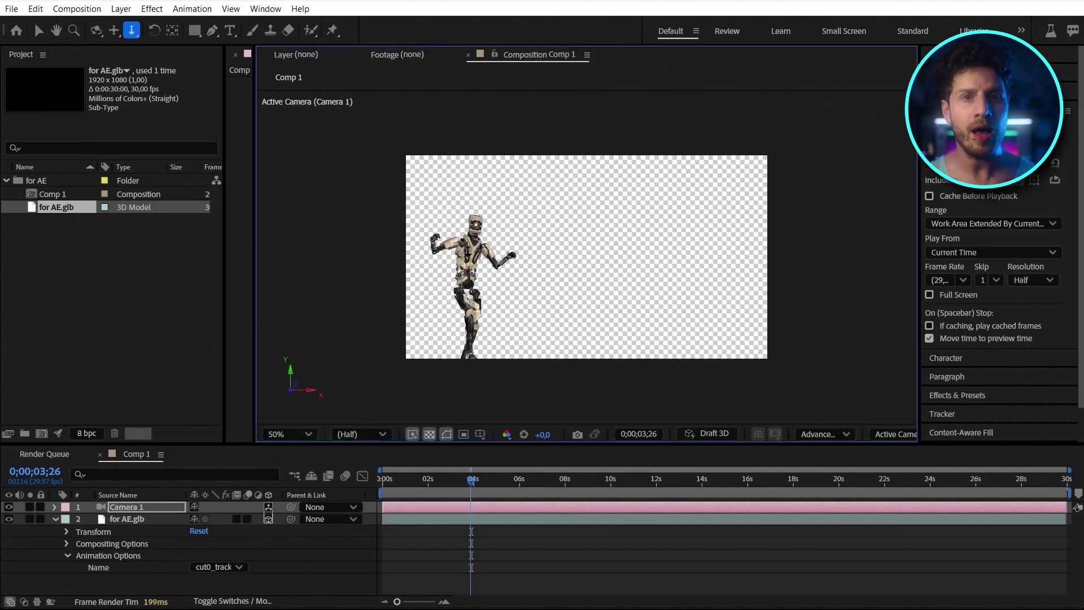
# Dolly Camera 1 toward the robot, pan to reframe it, and keyframe its Position.
pyautogui.moveTo(483, 209); pyautogui.dragTo(483, 224)
pyautogui.moveTo(434, 251); pyautogui.dragTo(590, 244)
pyautogui.click(56, 507)
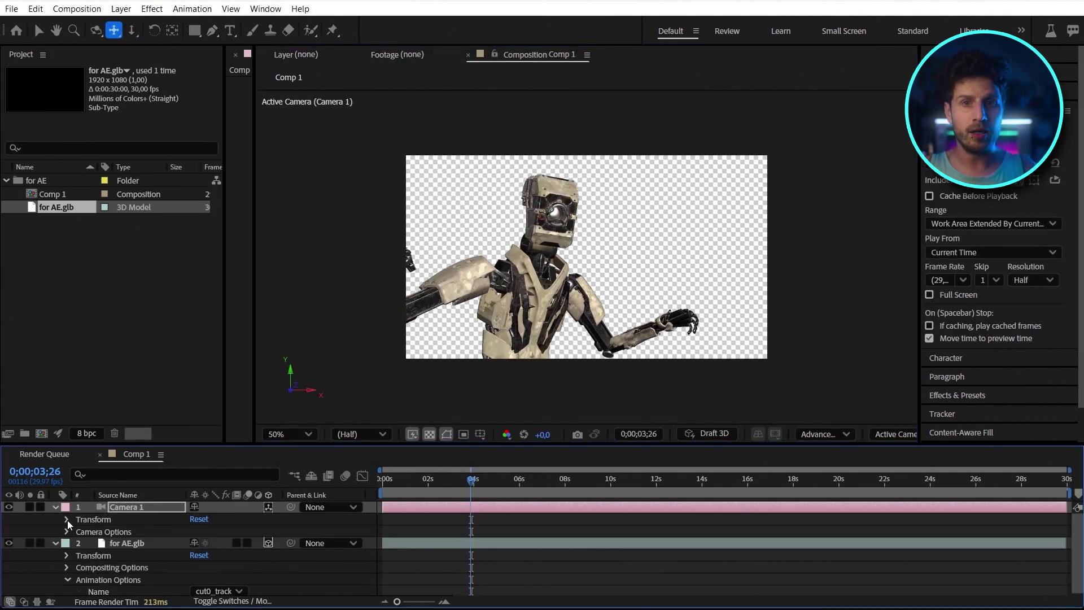
pyautogui.click(66, 519)
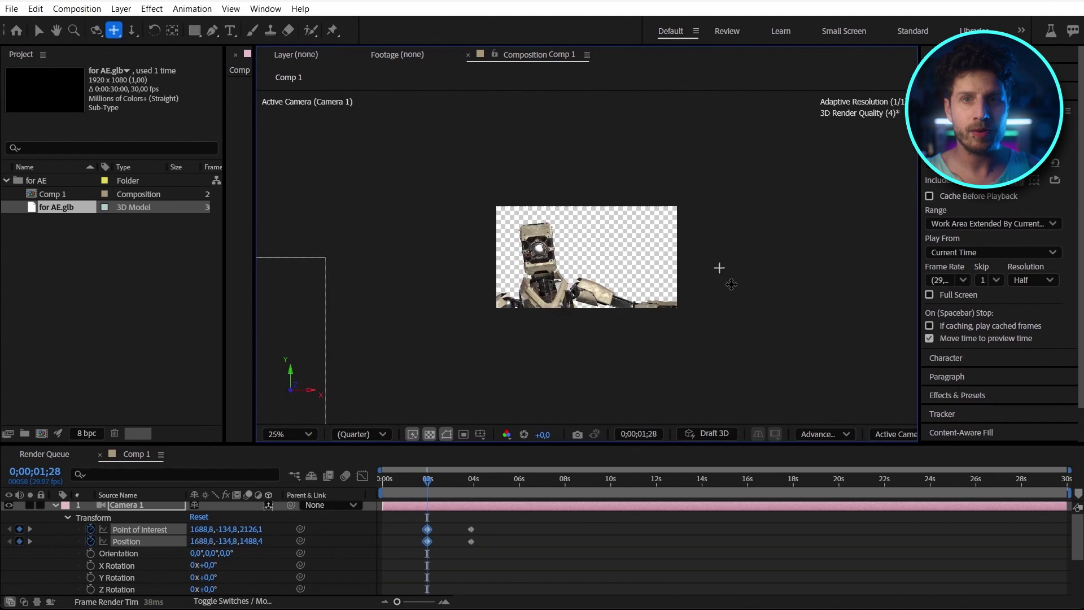
pyautogui.moveTo(731, 284); pyautogui.dragTo(684, 267)
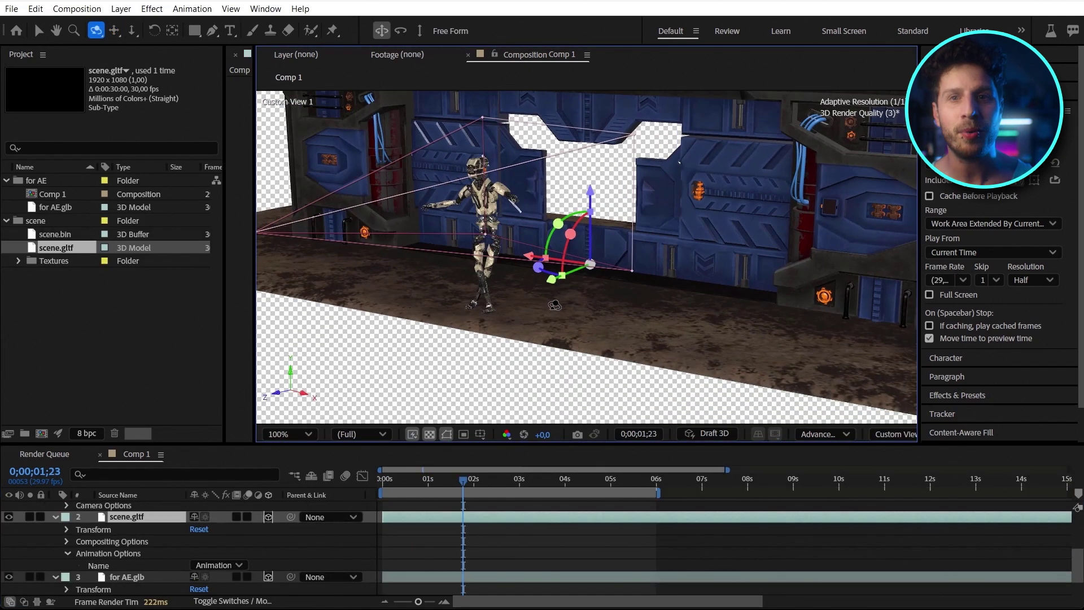
pyautogui.moveTo(695, 316); pyautogui.dragTo(624, 303)
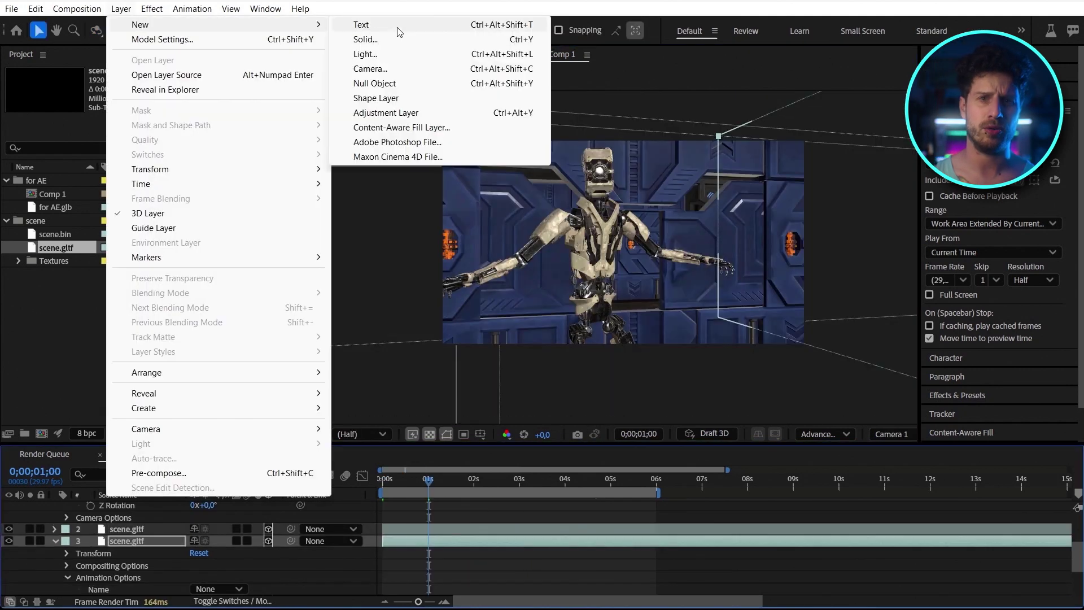
# Add an Environment-type light, Environment Light 1, to Comp 1.
pyautogui.click(367, 53)
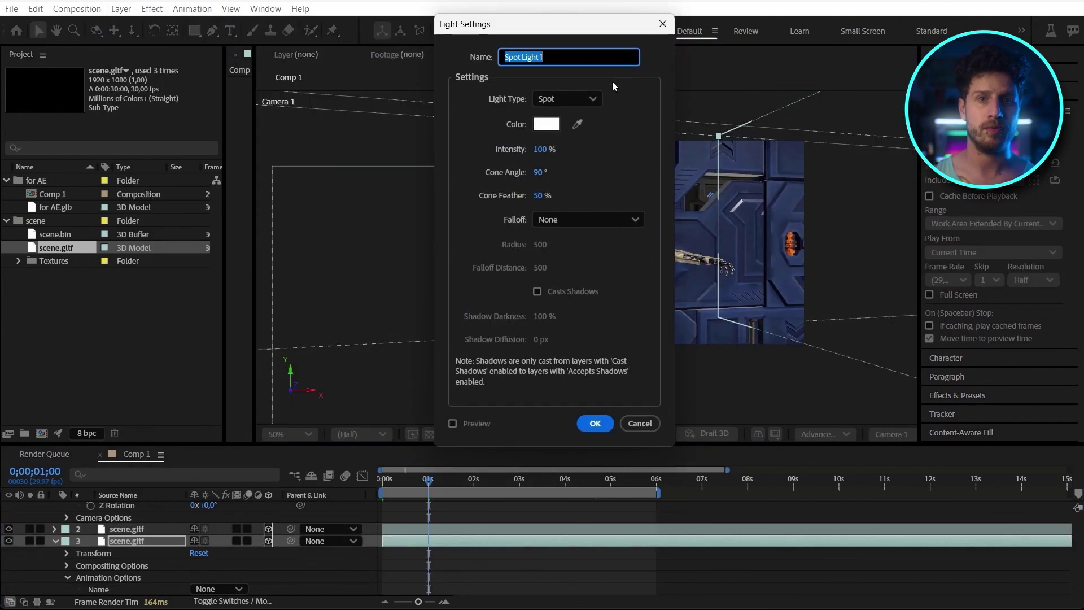
pyautogui.press('Return')
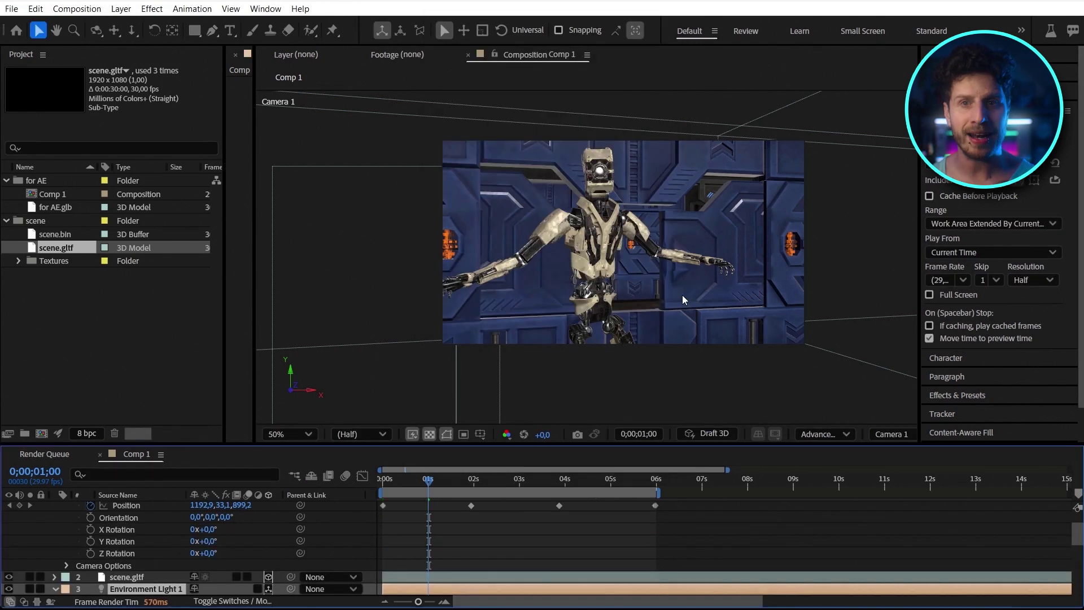